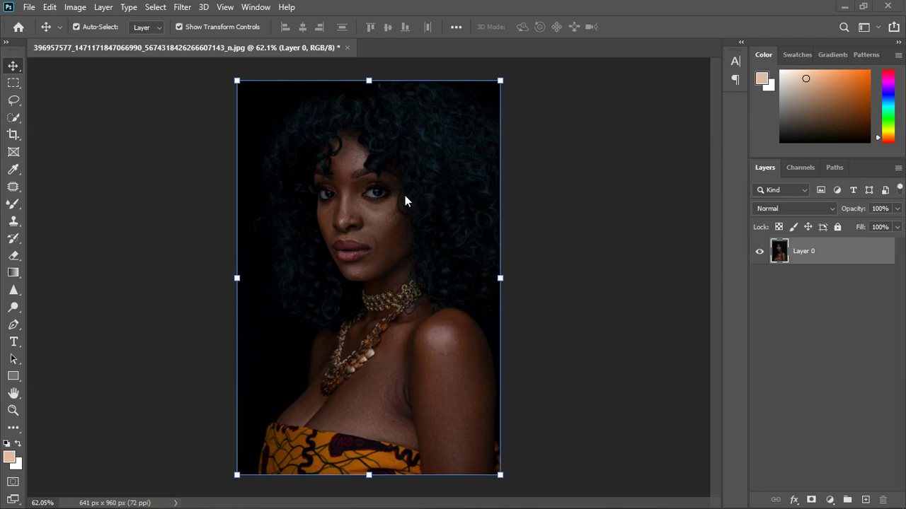
Try a Brightness/Contrast adjustment layer with brightness raised to 106.
{"action": "scroll", "coordinate": [405, 195], "scroll_direction": "up", "scroll_amount": 3}
{"action": "scroll", "coordinate": [358, 184], "scroll_direction": "up", "scroll_amount": 2}
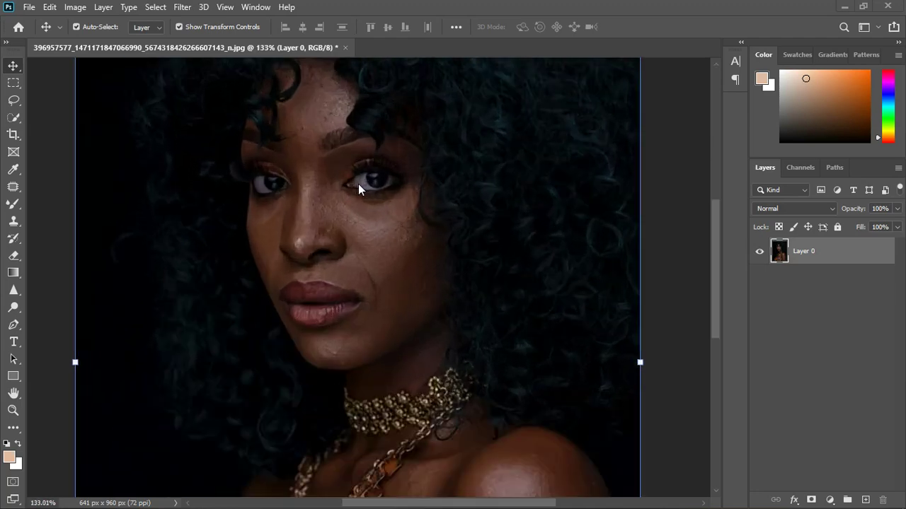
{"action": "scroll", "coordinate": [361, 190], "scroll_direction": "down", "scroll_amount": 3}
{"action": "scroll", "coordinate": [365, 205], "scroll_direction": "down", "scroll_amount": 2}
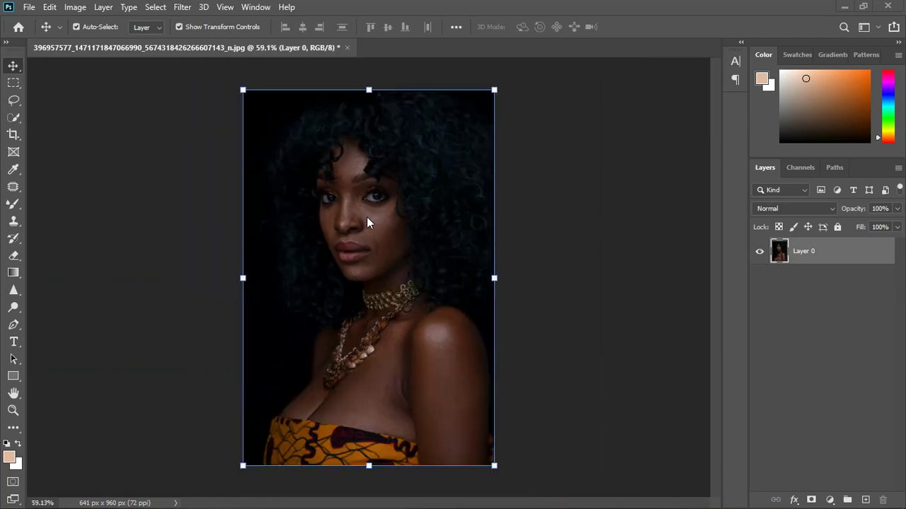
{"action": "scroll", "coordinate": [367, 219], "scroll_direction": "up", "scroll_amount": 1}
{"action": "scroll", "coordinate": [359, 141], "scroll_direction": "up", "scroll_amount": 4}
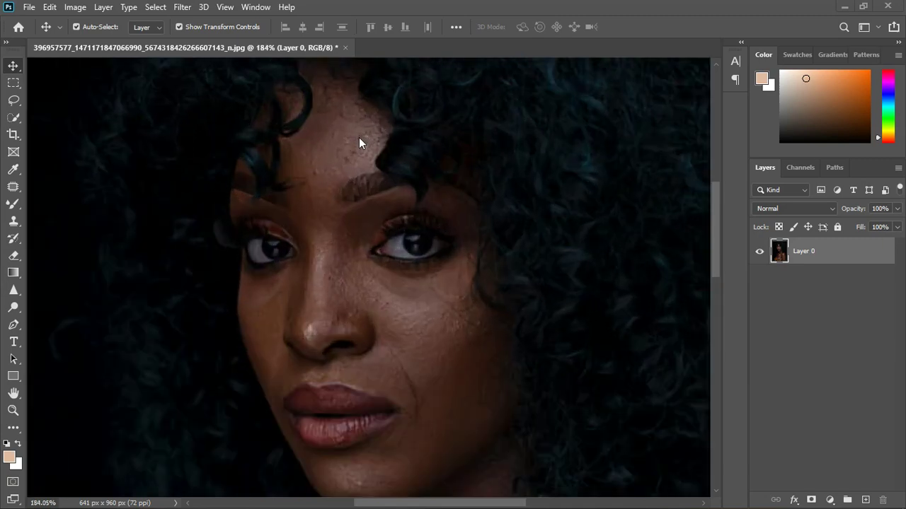
{"action": "scroll", "coordinate": [368, 263], "scroll_direction": "down", "scroll_amount": 4}
{"action": "scroll", "coordinate": [379, 315], "scroll_direction": "up", "scroll_amount": 2}
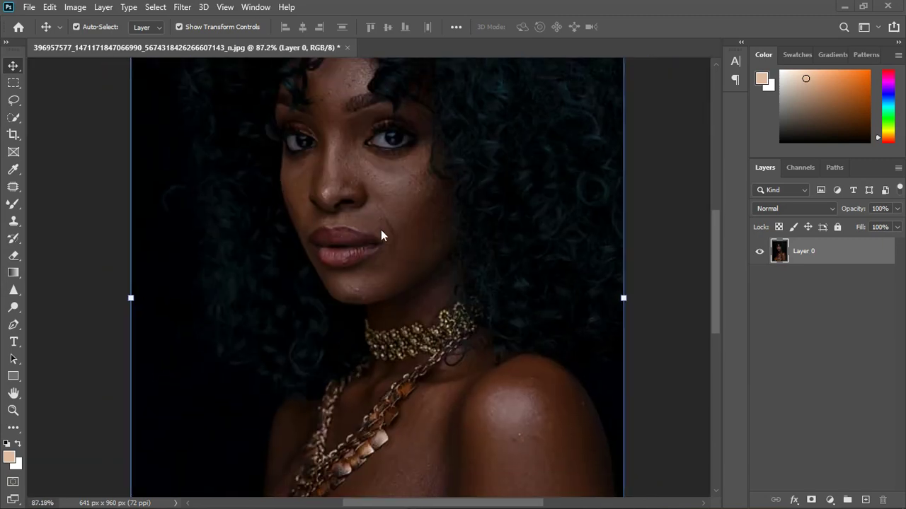
{"action": "scroll", "coordinate": [380, 236], "scroll_direction": "down", "scroll_amount": 1}
{"action": "scroll", "coordinate": [403, 359], "scroll_direction": "up", "scroll_amount": 2}
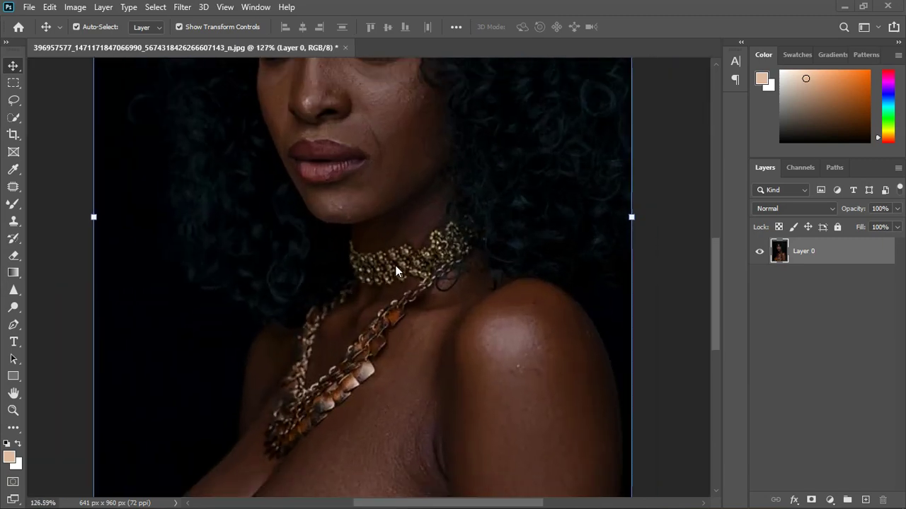
{"action": "scroll", "coordinate": [396, 276], "scroll_direction": "down", "scroll_amount": 2}
{"action": "scroll", "coordinate": [395, 273], "scroll_direction": "down", "scroll_amount": 2}
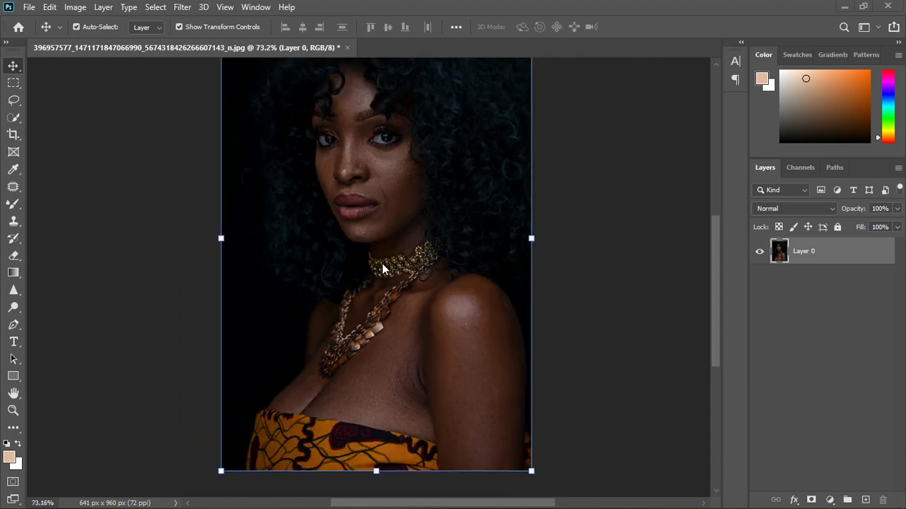
{"action": "scroll", "coordinate": [384, 267], "scroll_direction": "down", "scroll_amount": 2}
{"action": "scroll", "coordinate": [375, 215], "scroll_direction": "up", "scroll_amount": 3}
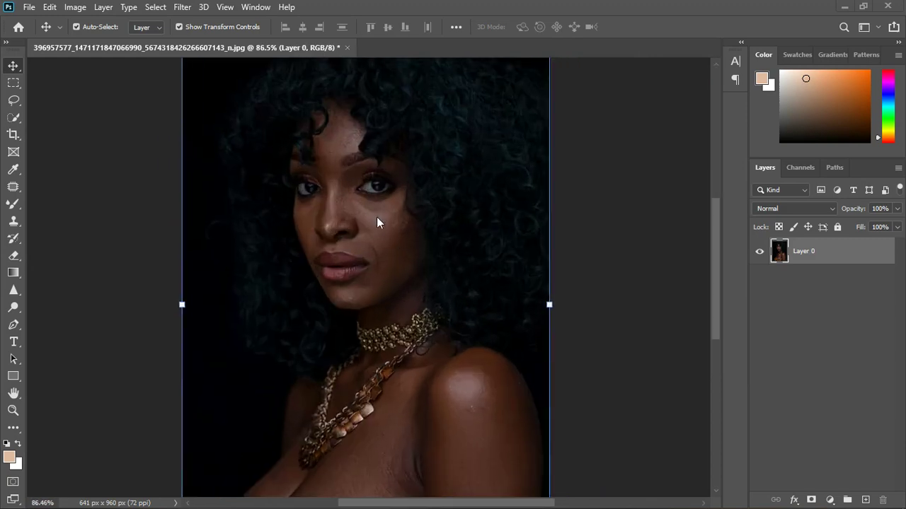
{"action": "left_click", "coordinate": [829, 500]}
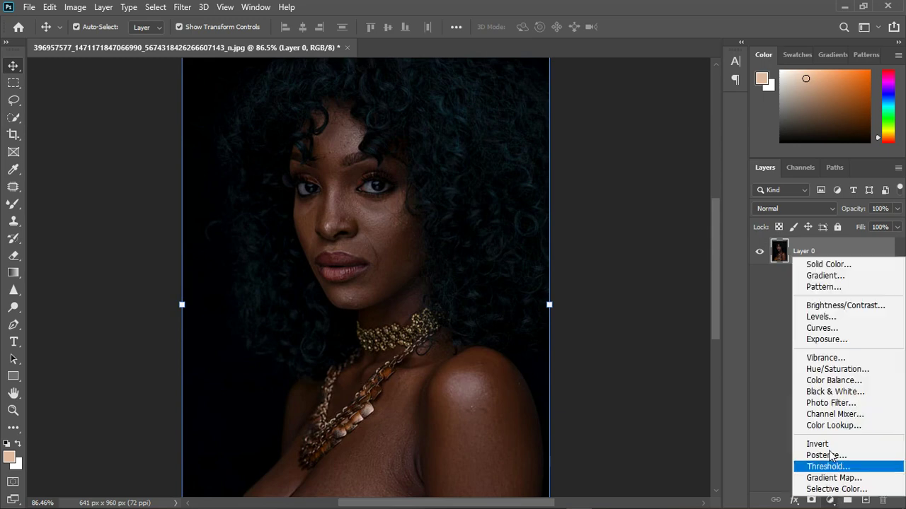
{"action": "left_click", "coordinate": [834, 309]}
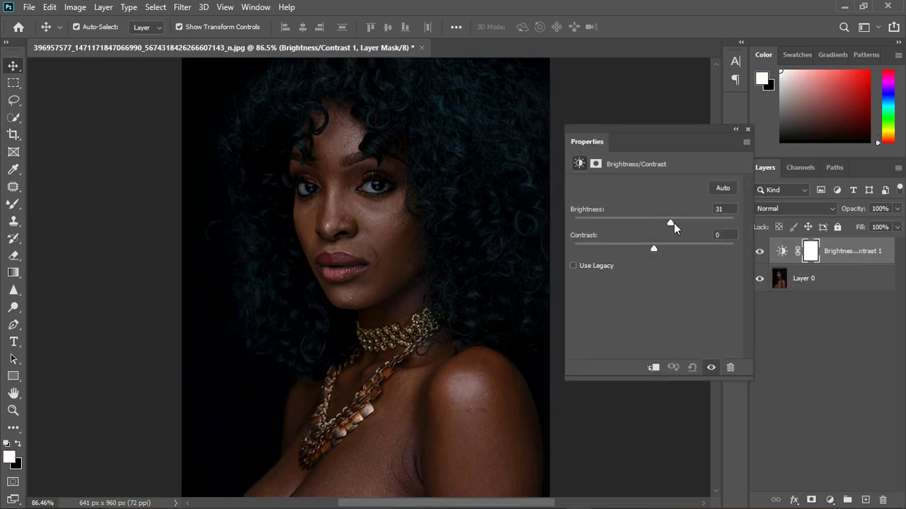
{"action": "left_click_drag", "start_coordinate": [673, 223], "coordinate": [709, 221]}
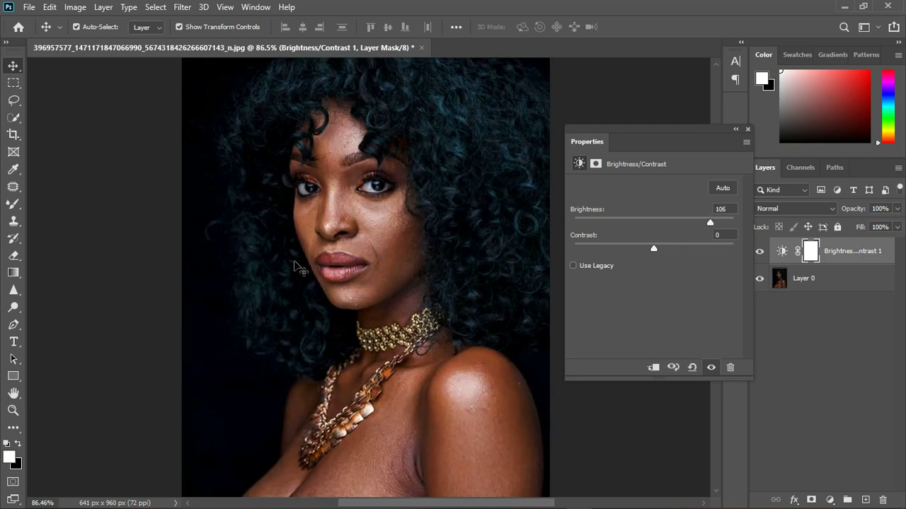
Compare with the trial Brightness/Contrast layer hidden, then delete it.
{"action": "scroll", "coordinate": [304, 272], "scroll_direction": "down", "scroll_amount": 2}
{"action": "scroll", "coordinate": [399, 449], "scroll_direction": "up", "scroll_amount": 3}
{"action": "scroll", "coordinate": [315, 423], "scroll_direction": "down", "scroll_amount": 2}
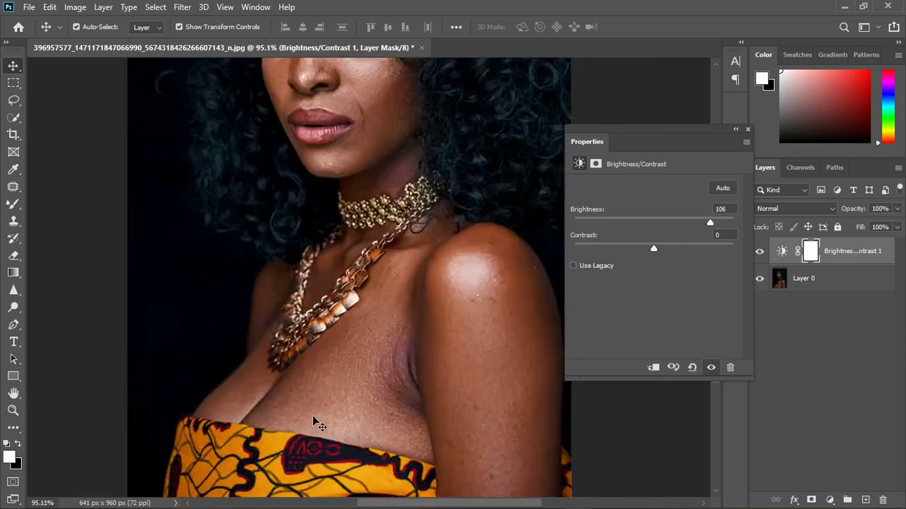
{"action": "scroll", "coordinate": [357, 364], "scroll_direction": "down", "scroll_amount": 1}
{"action": "scroll", "coordinate": [382, 354], "scroll_direction": "up", "scroll_amount": 2}
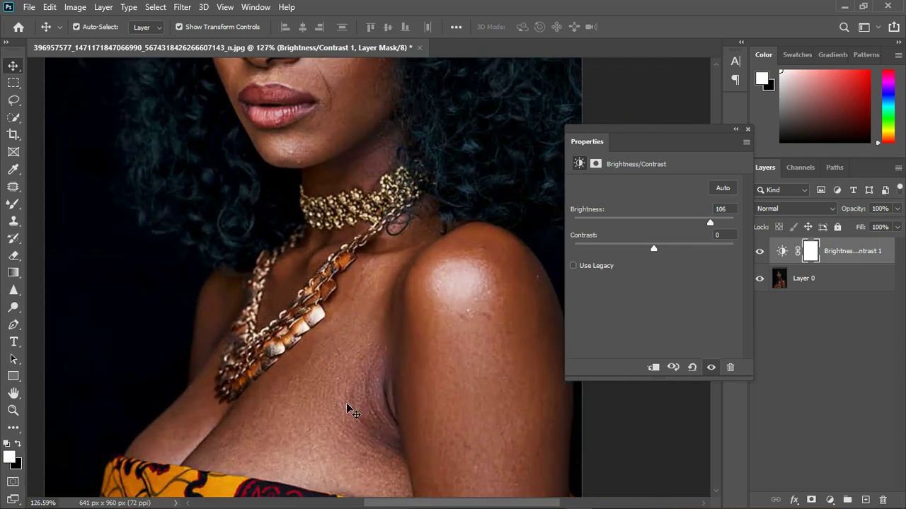
{"action": "scroll", "coordinate": [350, 409], "scroll_direction": "down", "scroll_amount": 2}
{"action": "scroll", "coordinate": [336, 173], "scroll_direction": "up", "scroll_amount": 3}
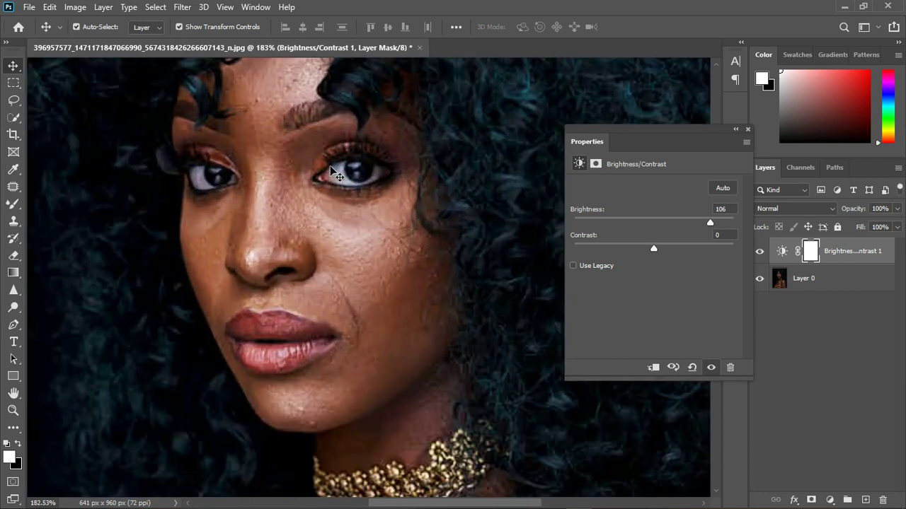
{"action": "scroll", "coordinate": [336, 174], "scroll_direction": "down", "scroll_amount": 2}
{"action": "left_click", "coordinate": [748, 130]}
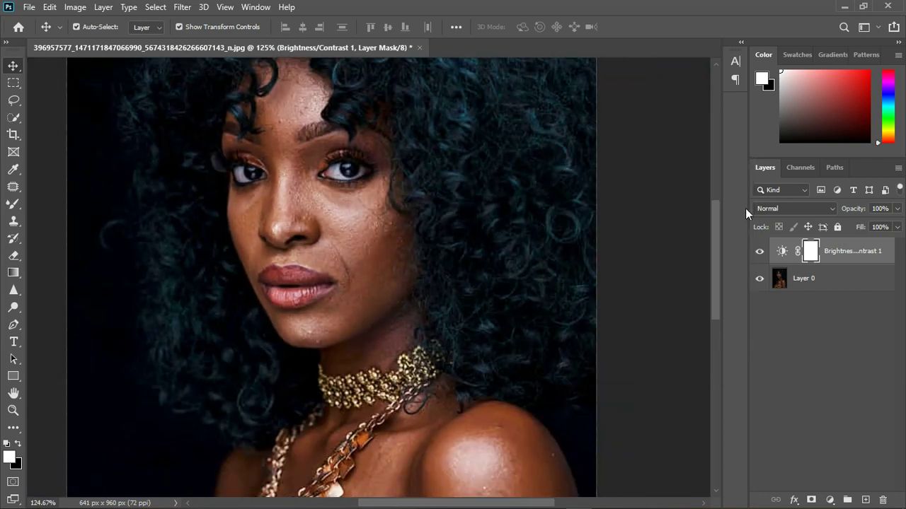
{"action": "left_click", "coordinate": [760, 251]}
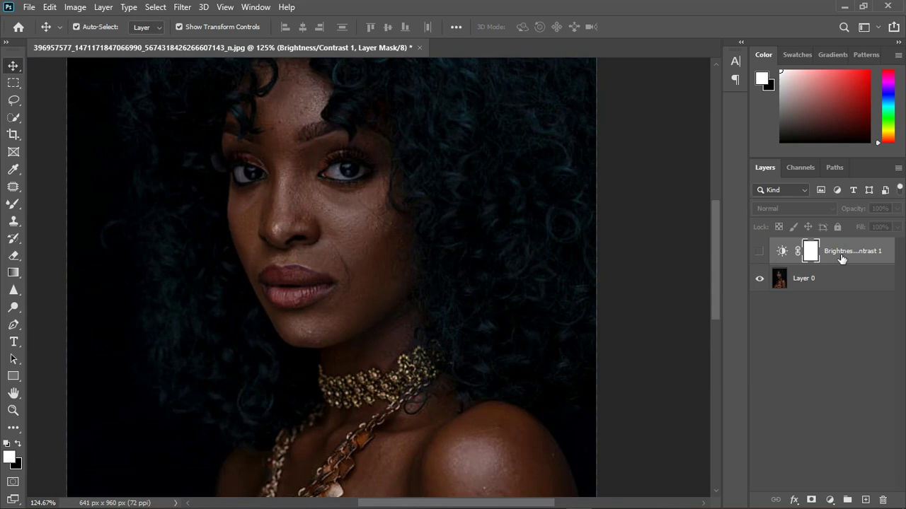
{"action": "key", "text": "Delete"}
Add a Solid Color fill layer, Color Fill 1, above the photo.
{"action": "scroll", "coordinate": [364, 244], "scroll_direction": "down", "scroll_amount": 2}
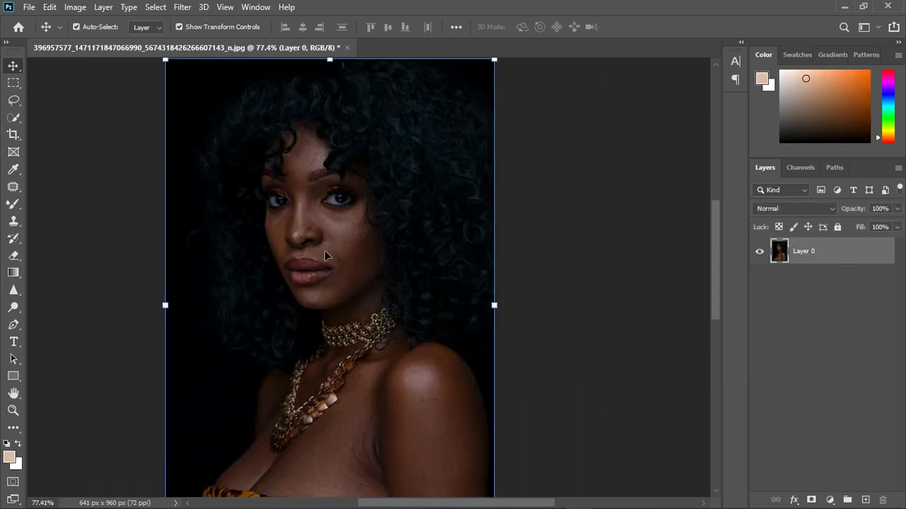
{"action": "scroll", "coordinate": [430, 311], "scroll_direction": "down", "scroll_amount": 2}
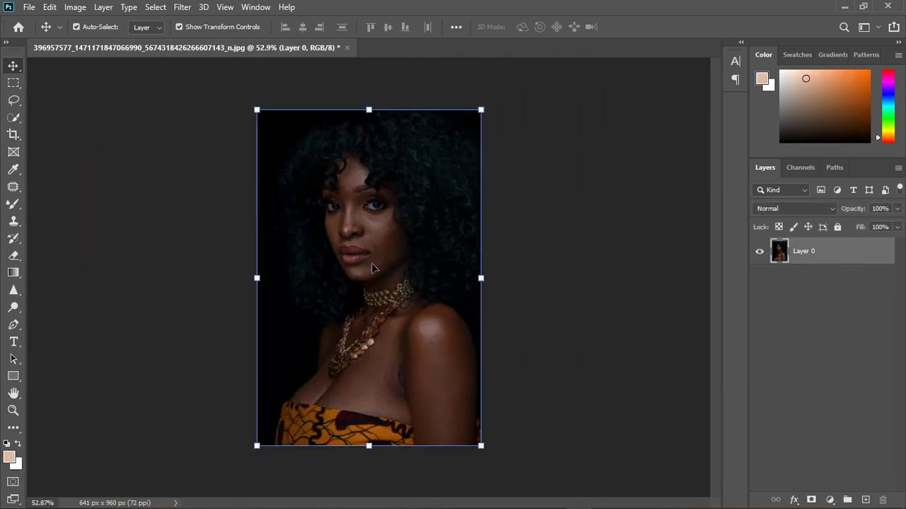
{"action": "scroll", "coordinate": [375, 269], "scroll_direction": "up", "scroll_amount": 2}
{"action": "scroll", "coordinate": [375, 272], "scroll_direction": "down", "scroll_amount": 1}
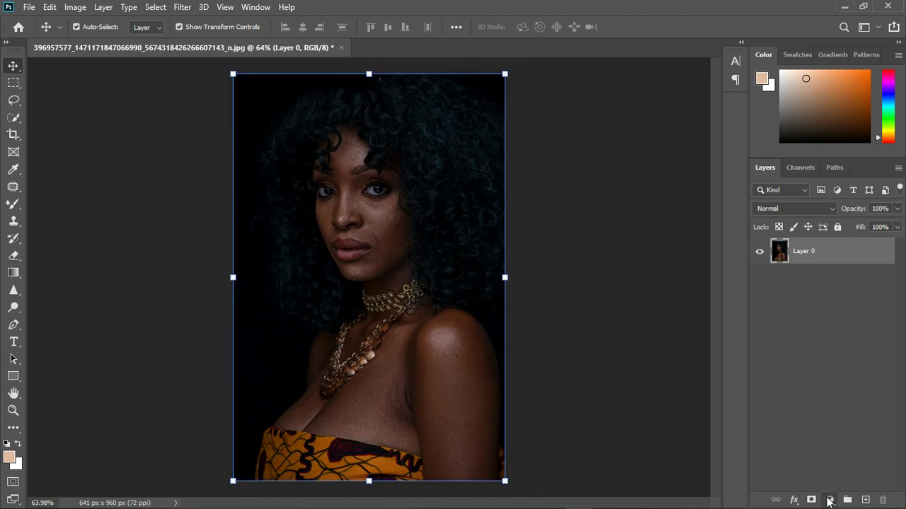
{"action": "left_click", "coordinate": [829, 500]}
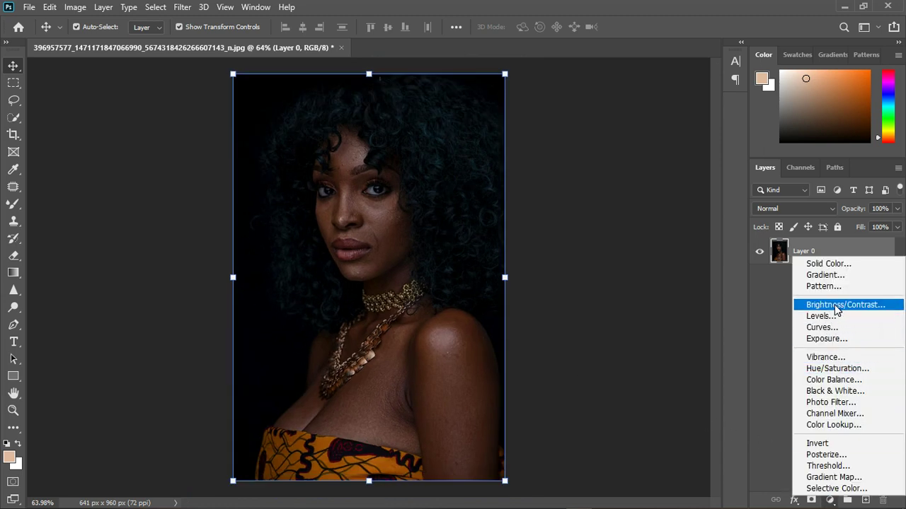
{"action": "left_click", "coordinate": [835, 265]}
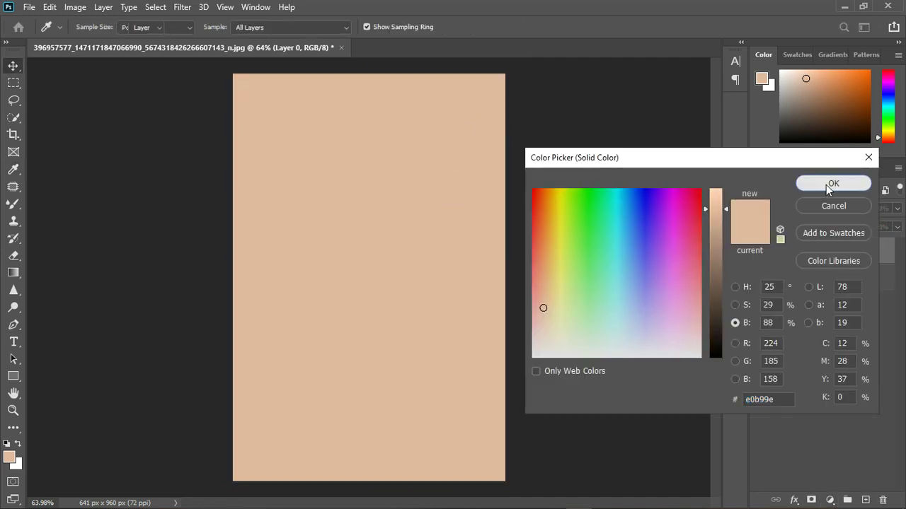
{"action": "left_click", "coordinate": [828, 184]}
Recolour Color Fill 1 to a bluish grey (#9195a9) sampled from the eye area.
{"action": "left_click", "coordinate": [759, 251]}
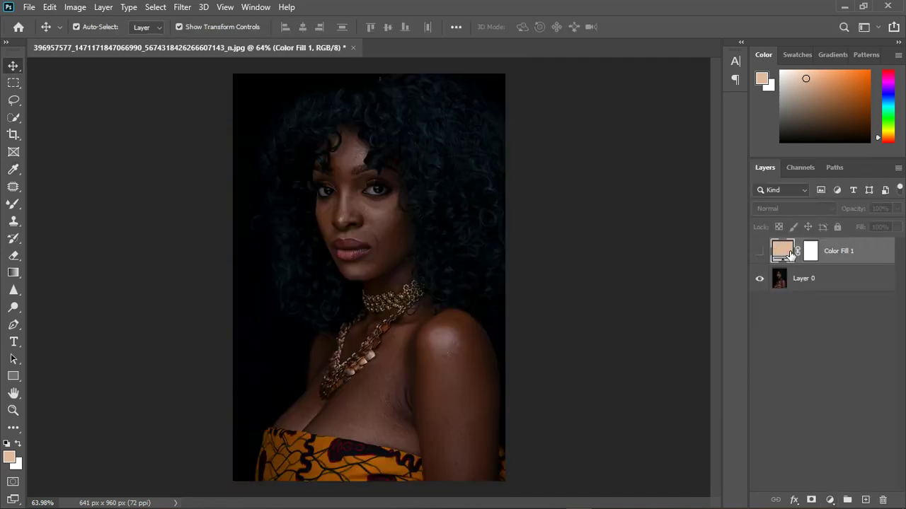
{"action": "double_click", "coordinate": [787, 251]}
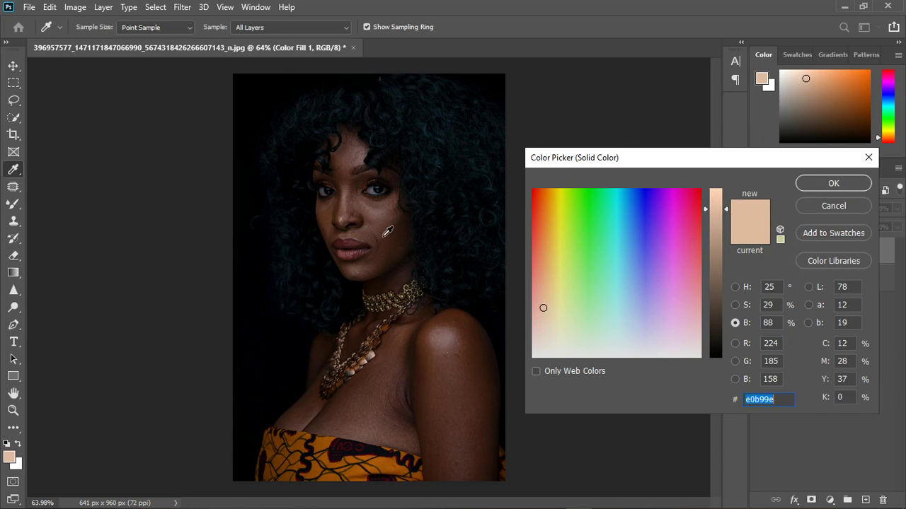
{"action": "left_click", "coordinate": [375, 192]}
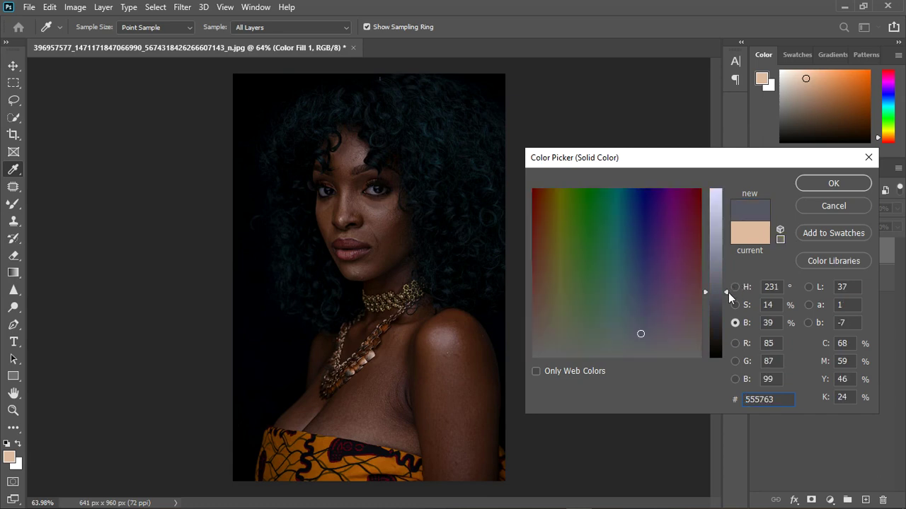
{"action": "left_click_drag", "start_coordinate": [728, 292], "coordinate": [728, 261]}
{"action": "left_click", "coordinate": [807, 183]}
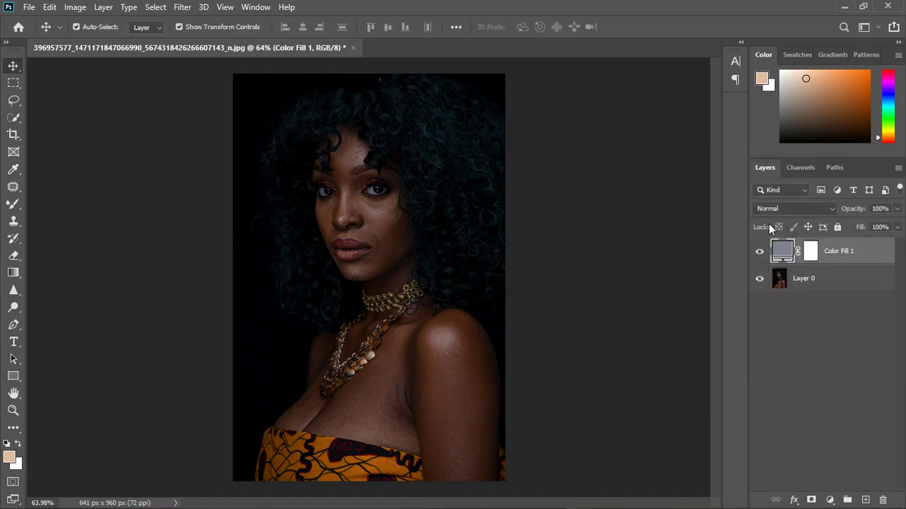
Switch Color Fill 1's blend mode to Divide to brighten and warm the skin.
{"action": "left_click", "coordinate": [775, 209]}
{"action": "left_click", "coordinate": [764, 445]}
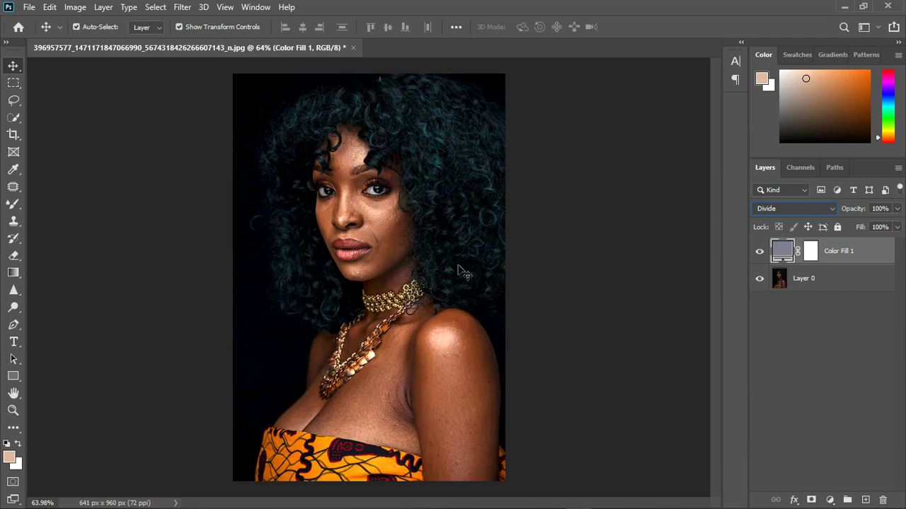
{"action": "scroll", "coordinate": [378, 218], "scroll_direction": "up", "scroll_amount": 5}
{"action": "scroll", "coordinate": [378, 217], "scroll_direction": "down", "scroll_amount": 4}
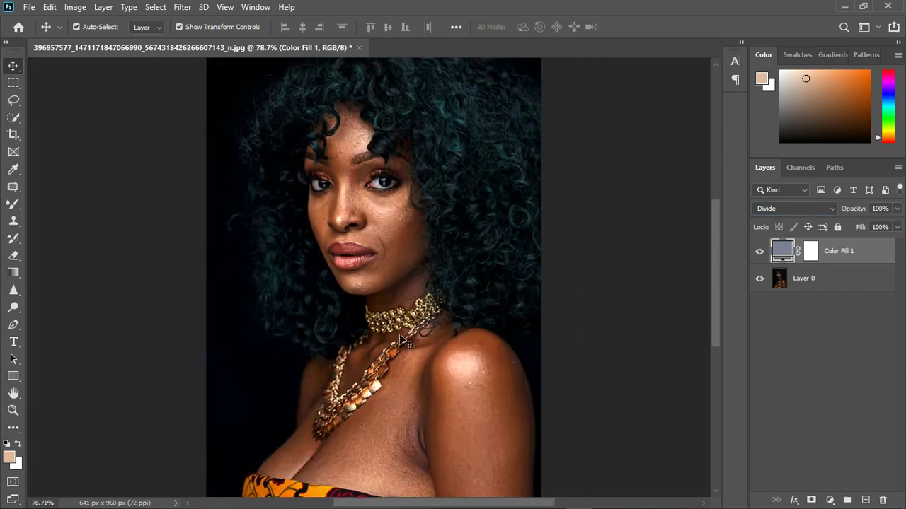
{"action": "scroll", "coordinate": [404, 342], "scroll_direction": "up", "scroll_amount": 4}
{"action": "scroll", "coordinate": [495, 338], "scroll_direction": "down", "scroll_amount": 5}
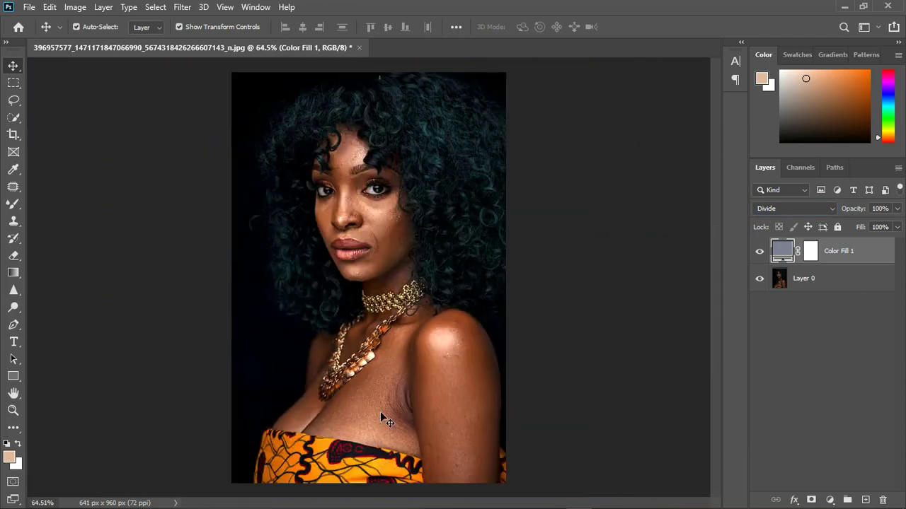
{"action": "scroll", "coordinate": [381, 415], "scroll_direction": "up", "scroll_amount": 4}
{"action": "scroll", "coordinate": [376, 268], "scroll_direction": "down", "scroll_amount": 3}
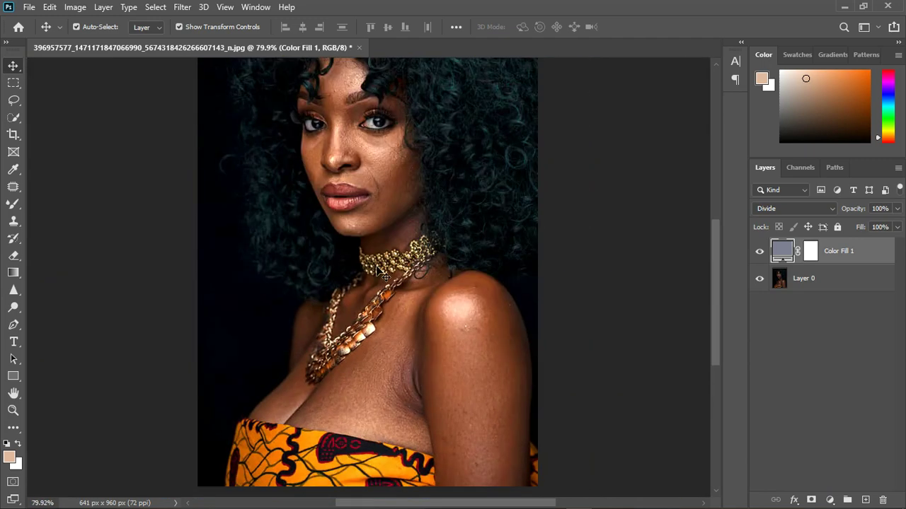
{"action": "scroll", "coordinate": [382, 273], "scroll_direction": "down", "scroll_amount": 2}
{"action": "scroll", "coordinate": [386, 205], "scroll_direction": "up", "scroll_amount": 3}
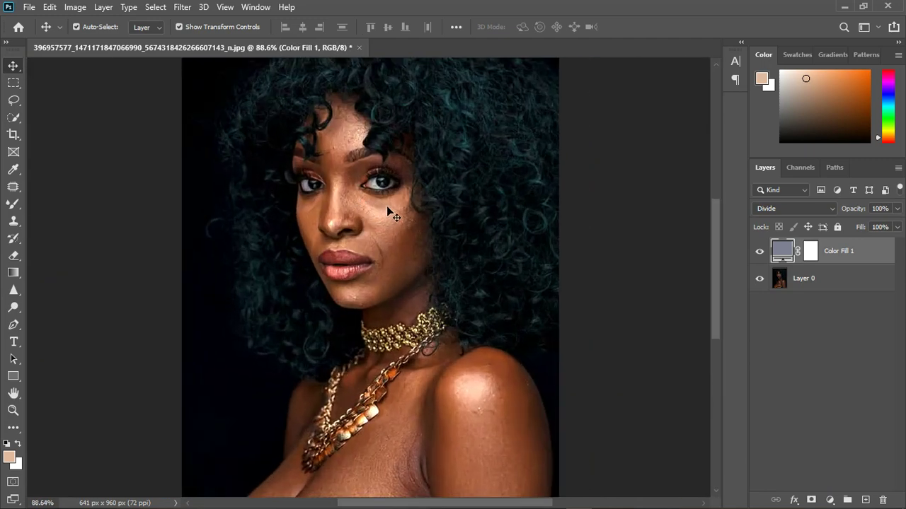
Lighten the Color Fill 1 colour to pale blue-grey #a0a3ba.
{"action": "double_click", "coordinate": [782, 253]}
{"action": "left_click_drag", "start_coordinate": [725, 268], "coordinate": [728, 234]}
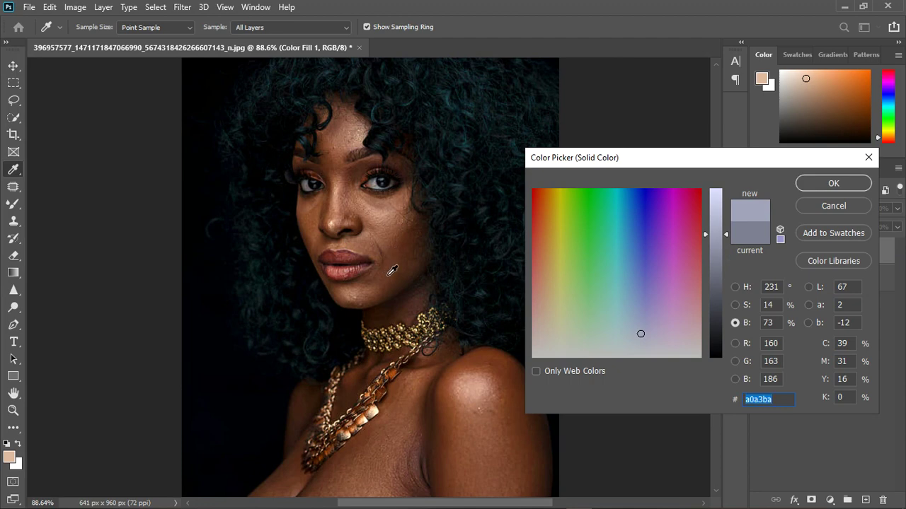
{"action": "left_click", "coordinate": [824, 188]}
Fit the portrait on screen and toggle the colour fill off and on to compare.
{"action": "key", "text": "v"}
{"action": "key", "text": "ctrl+0"}
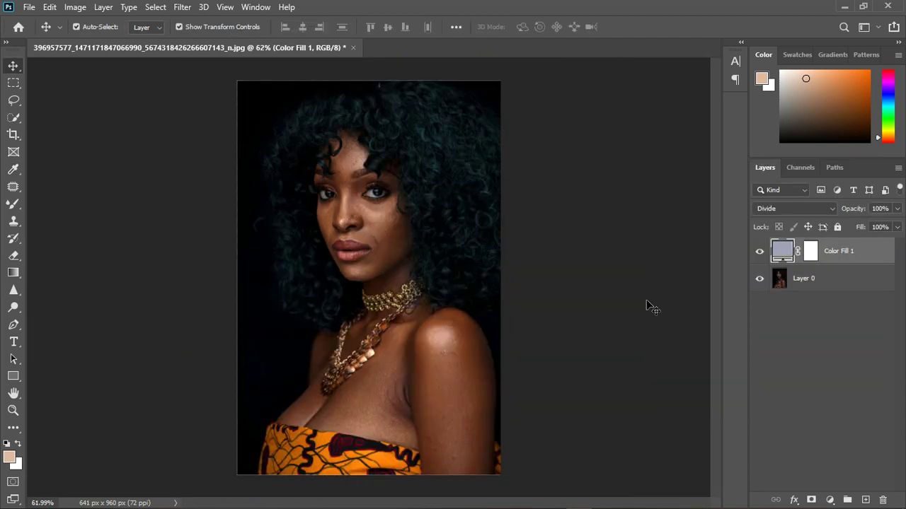
{"action": "left_click", "coordinate": [760, 252]}
{"action": "left_click", "coordinate": [760, 252]}
{"action": "key", "text": "ctrl+1"}
{"action": "scroll", "coordinate": [402, 199], "scroll_direction": "up", "scroll_amount": 1}
{"action": "scroll", "coordinate": [401, 200], "scroll_direction": "down", "scroll_amount": 3}
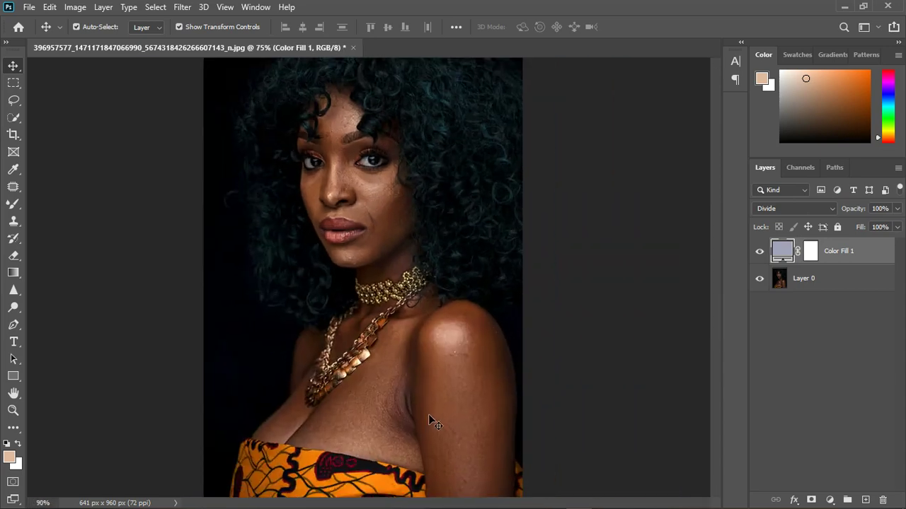
{"action": "scroll", "coordinate": [373, 419], "scroll_direction": "up", "scroll_amount": 5}
{"action": "scroll", "coordinate": [368, 410], "scroll_direction": "down", "scroll_amount": 6}
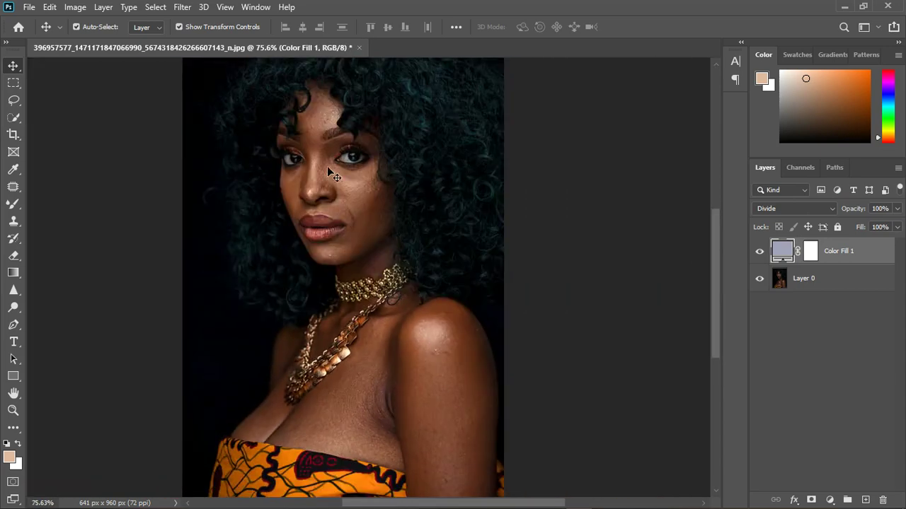
{"action": "scroll", "coordinate": [363, 248], "scroll_direction": "up", "scroll_amount": 2}
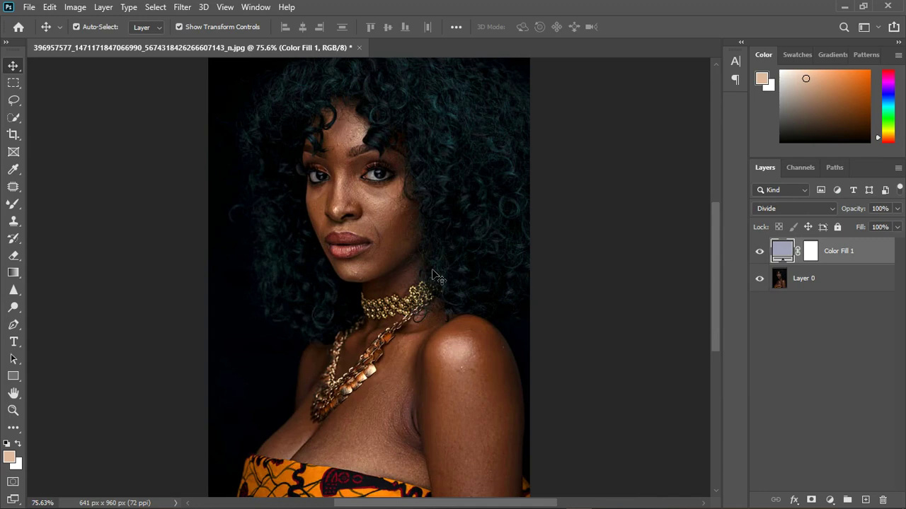
{"action": "scroll", "coordinate": [436, 276], "scroll_direction": "down", "scroll_amount": 1}
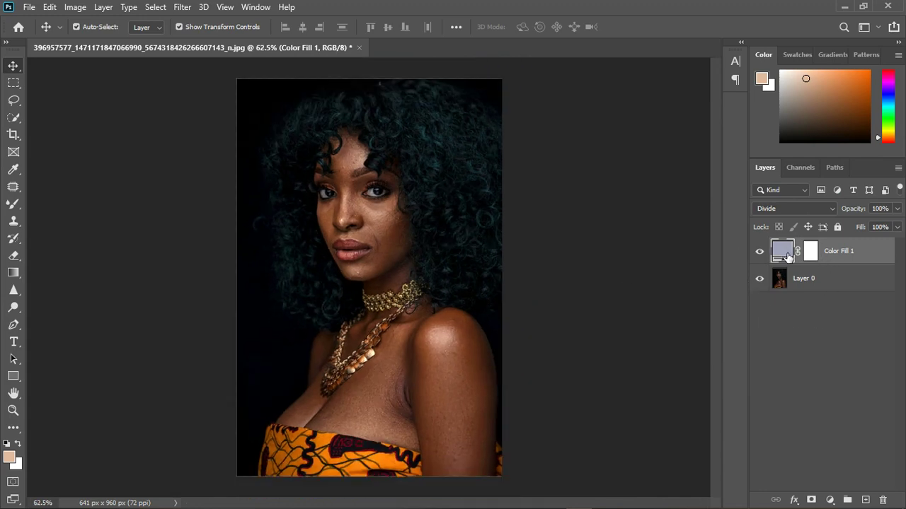
Add a Hue/Saturation layer clipped to Color Fill 1 with Saturation +8 and Lightness -7.
{"action": "left_click", "coordinate": [829, 500]}
{"action": "left_click", "coordinate": [837, 368]}
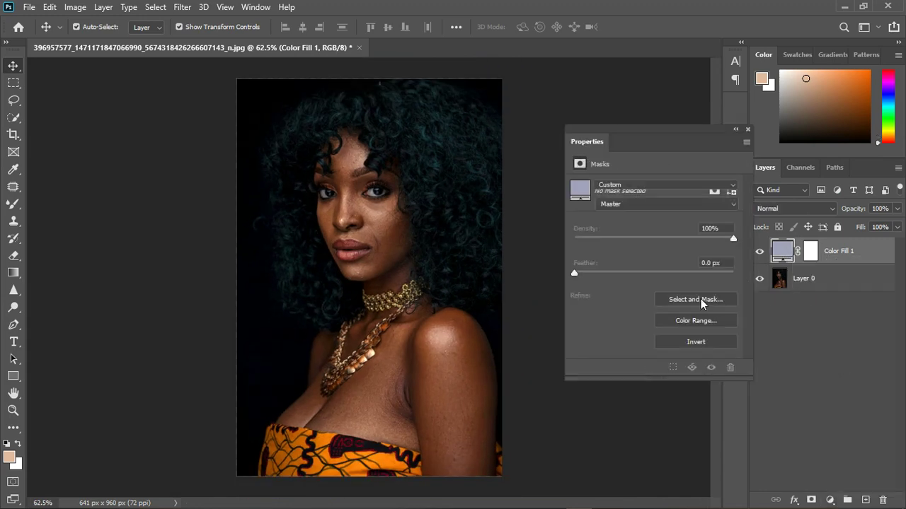
{"action": "left_click", "coordinate": [663, 369]}
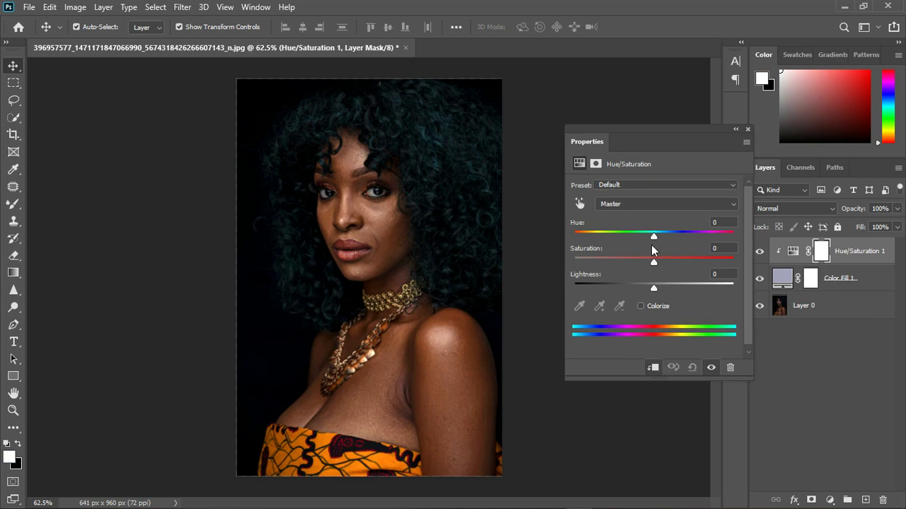
{"action": "mouse_move", "coordinate": [654, 260]}
{"action": "left_mouse_down"}
{"action": "mouse_move", "coordinate": [617, 259]}
{"action": "mouse_move", "coordinate": [680, 263]}
{"action": "mouse_move", "coordinate": [629, 262]}
{"action": "mouse_move", "coordinate": [660, 257]}
{"action": "left_mouse_up"}
{"action": "left_click_drag", "start_coordinate": [649, 286], "coordinate": [647, 286]}
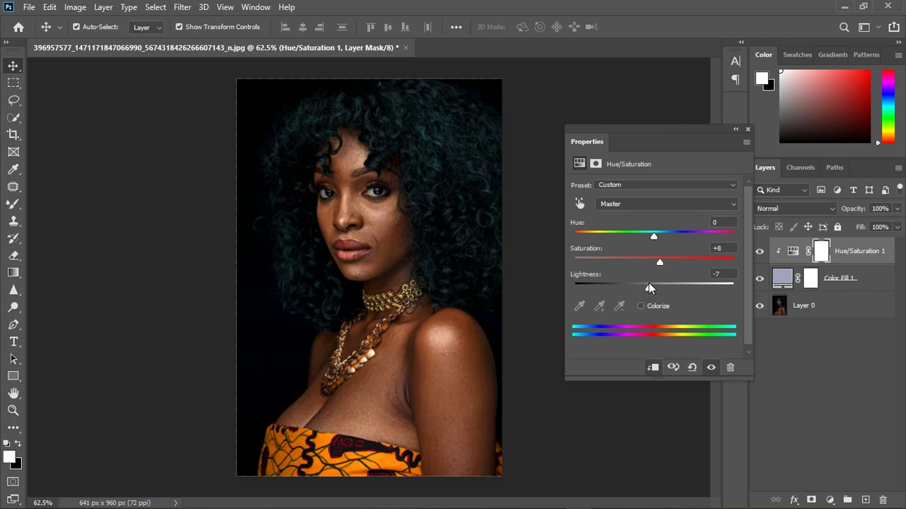
{"action": "left_click", "coordinate": [747, 129]}
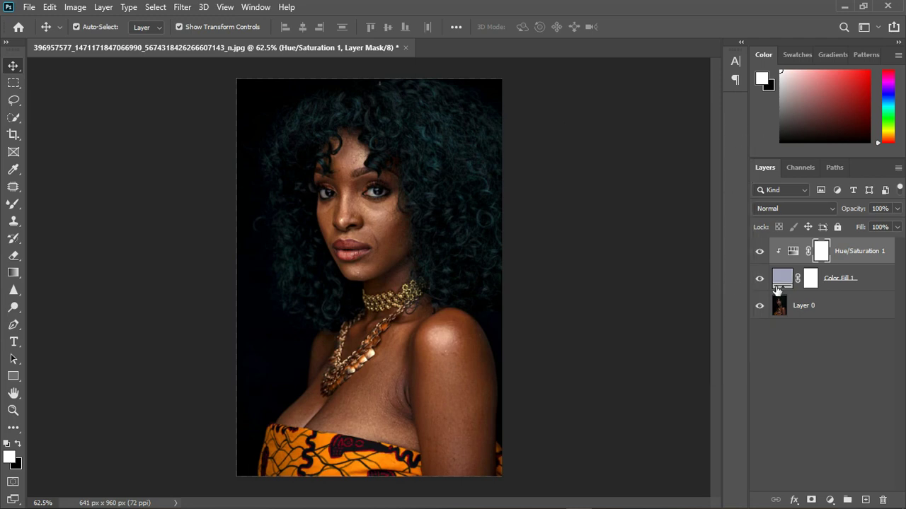
Compare with Hue/Saturation 1 hidden, then group it with Color Fill 1 as Group 1.
{"action": "left_click", "coordinate": [760, 253]}
{"action": "left_click", "coordinate": [760, 252]}
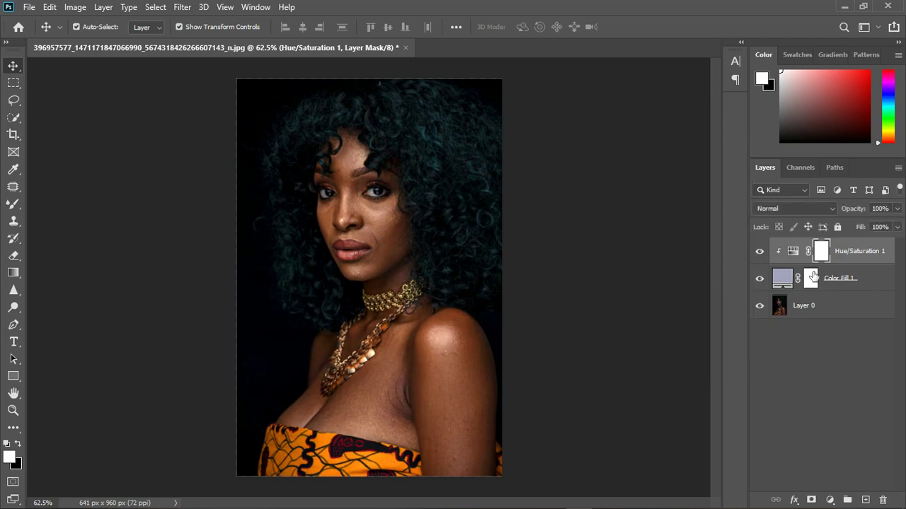
{"action": "left_click", "coordinate": [870, 287]}
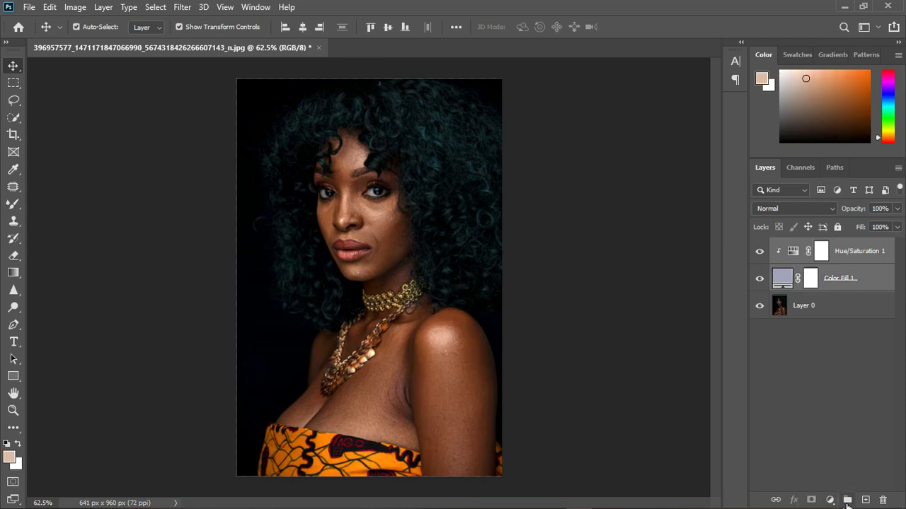
{"action": "left_click", "coordinate": [847, 501]}
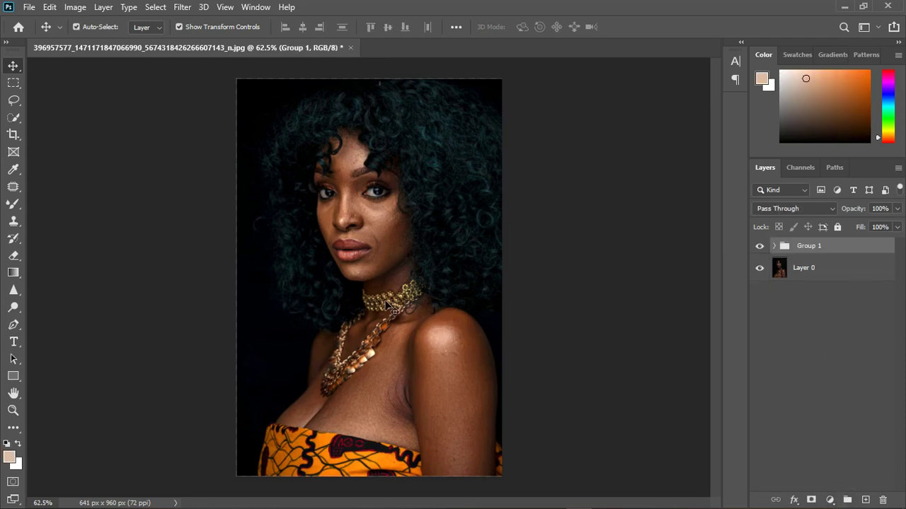
{"action": "scroll", "coordinate": [392, 312], "scroll_direction": "up", "scroll_amount": 3}
{"action": "scroll", "coordinate": [399, 342], "scroll_direction": "down", "scroll_amount": 2}
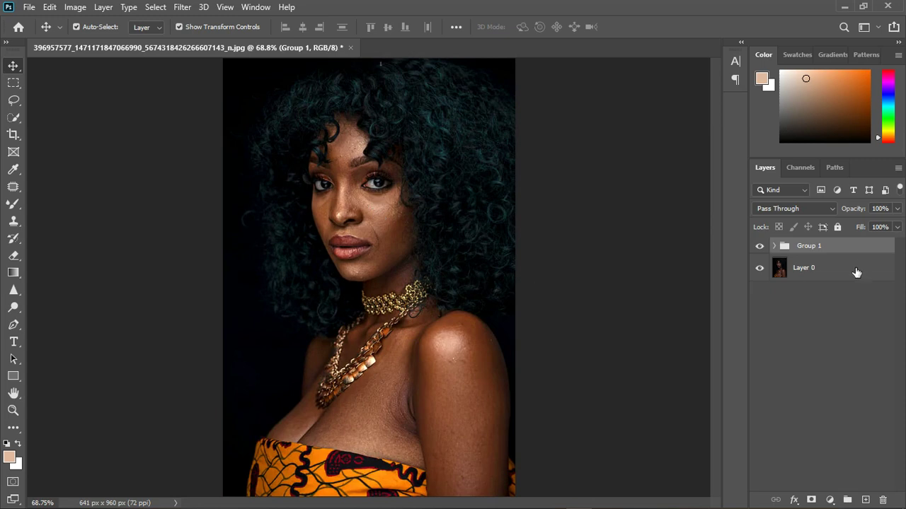
Add Hue/Saturation 2 and target the Yellows range by sampling the face's skin.
{"action": "left_click", "coordinate": [830, 499]}
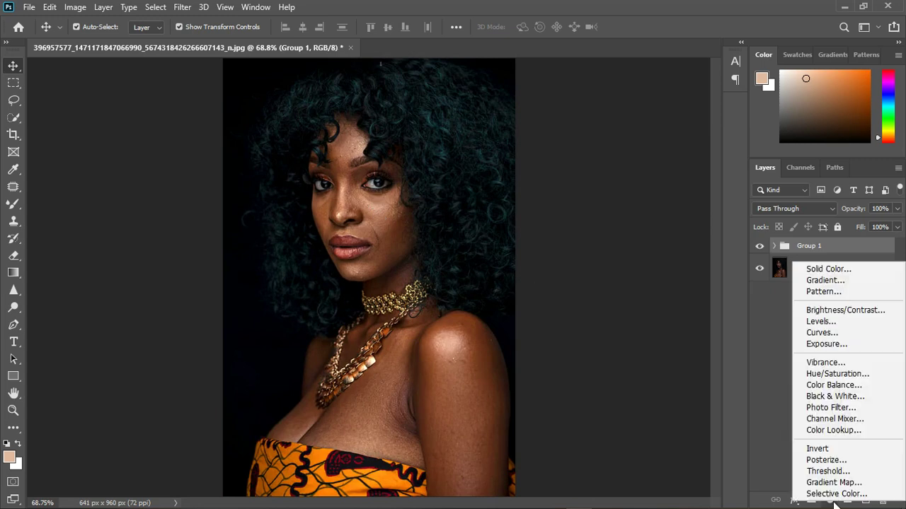
{"action": "left_click", "coordinate": [840, 377]}
{"action": "left_click", "coordinate": [581, 201]}
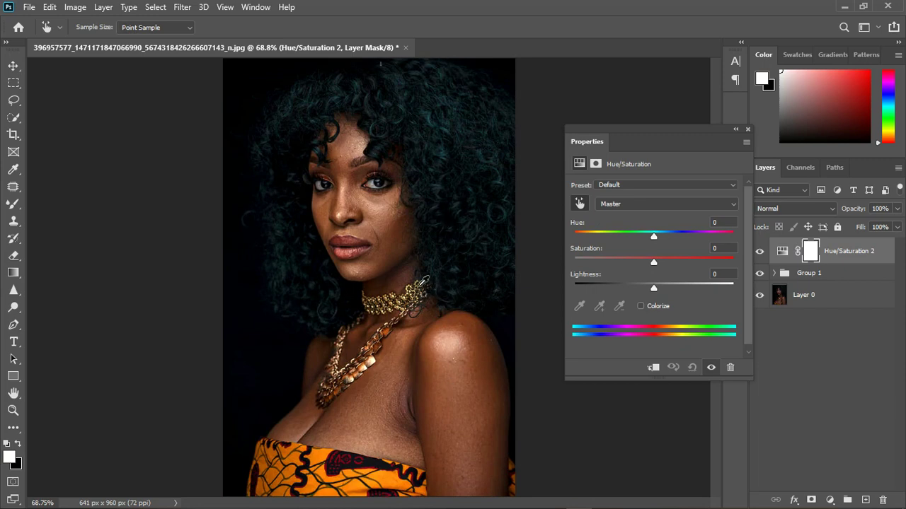
{"action": "left_click", "coordinate": [331, 216]}
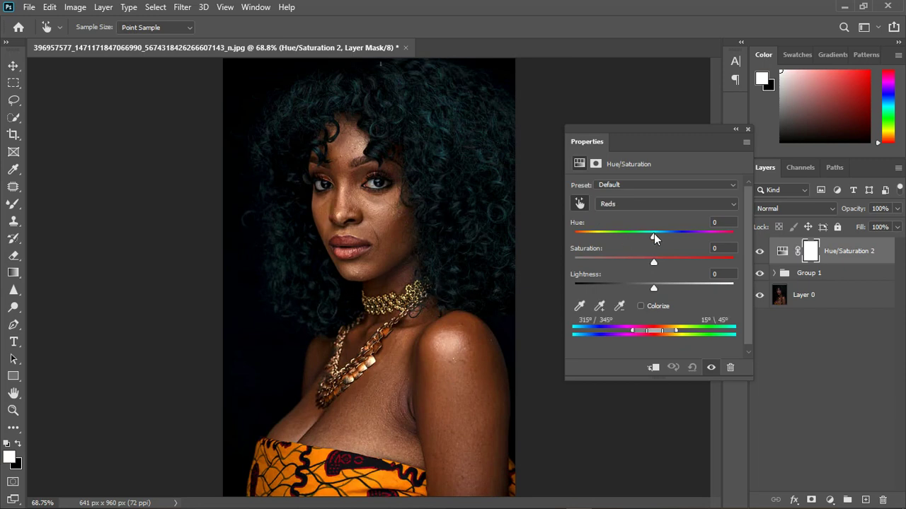
{"action": "left_click_drag", "start_coordinate": [654, 236], "coordinate": [741, 234]}
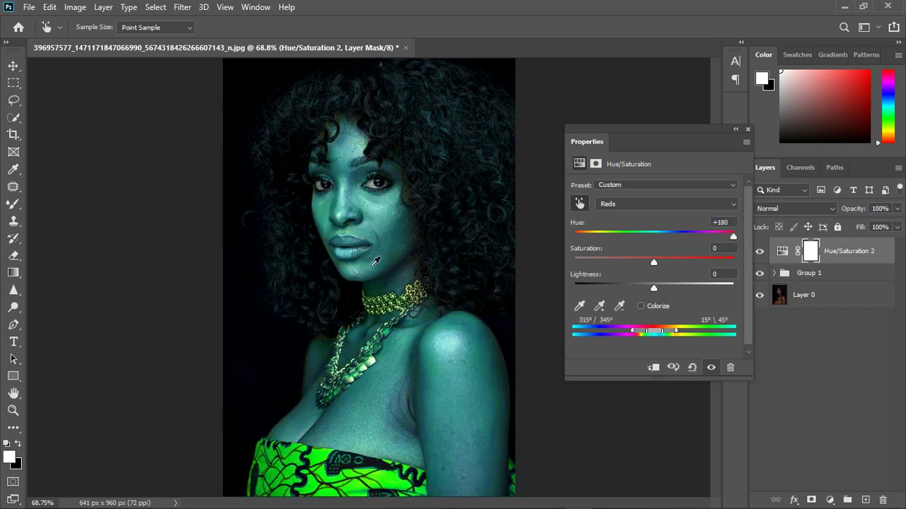
{"action": "scroll", "coordinate": [404, 359], "scroll_direction": "up", "scroll_amount": 5}
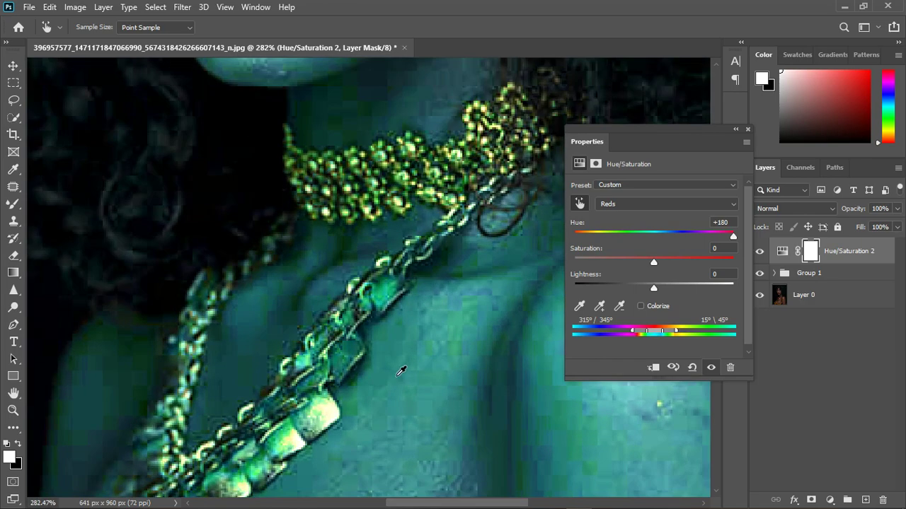
{"action": "scroll", "coordinate": [389, 338], "scroll_direction": "down", "scroll_amount": 4}
{"action": "scroll", "coordinate": [428, 439], "scroll_direction": "up", "scroll_amount": 1}
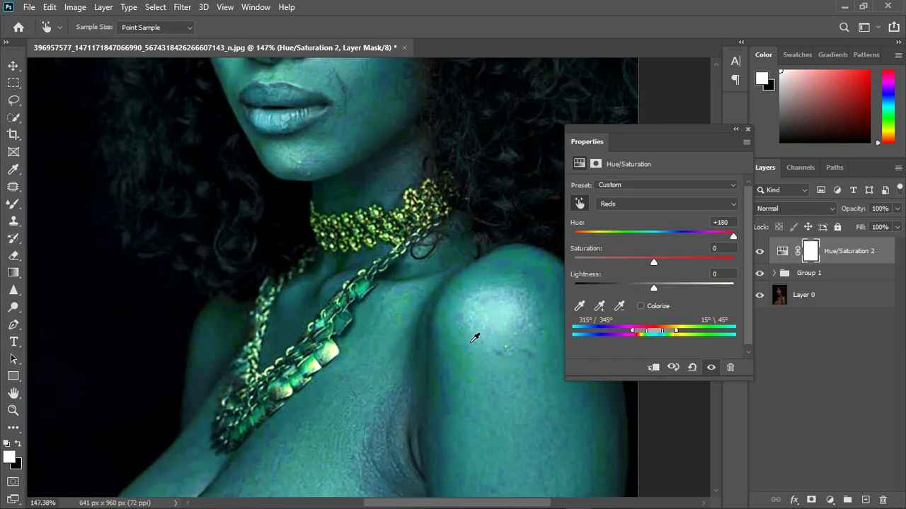
{"action": "scroll", "coordinate": [380, 435], "scroll_direction": "down", "scroll_amount": 1}
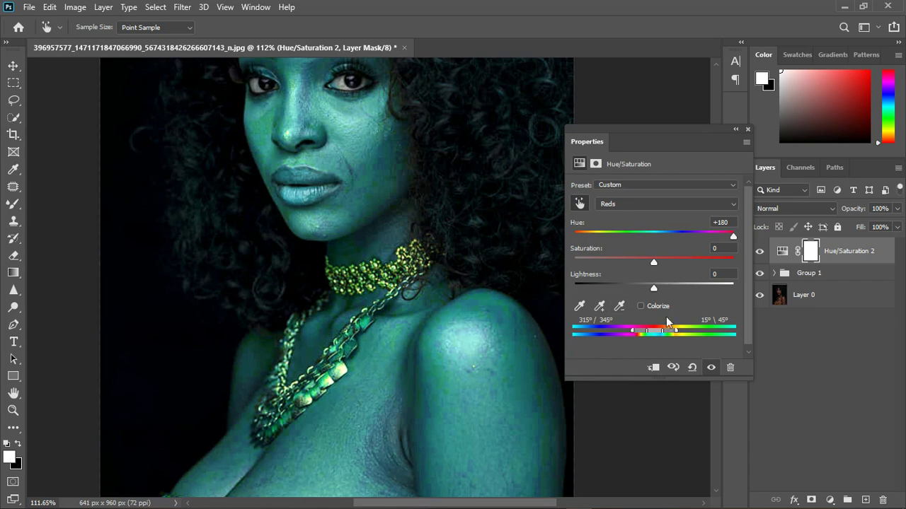
{"action": "left_click_drag", "start_coordinate": [654, 331], "coordinate": [680, 333]}
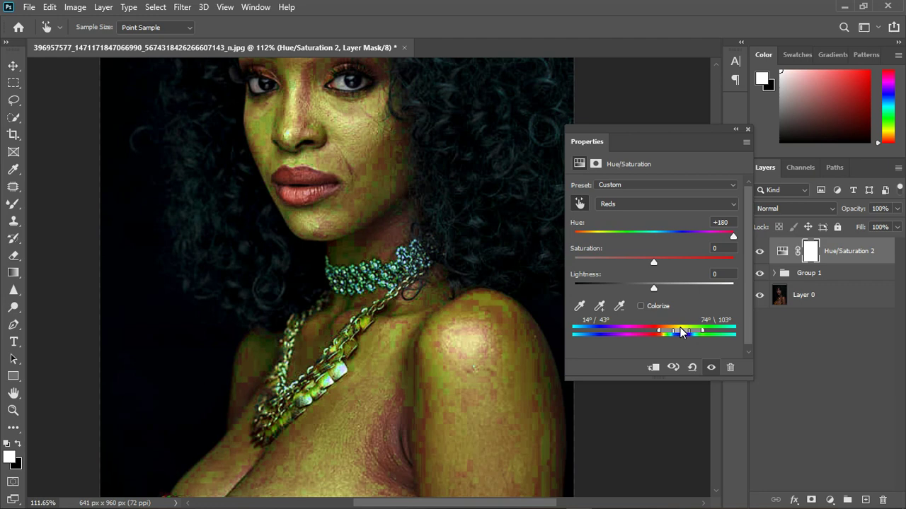
{"action": "left_click_drag", "start_coordinate": [733, 236], "coordinate": [653, 233]}
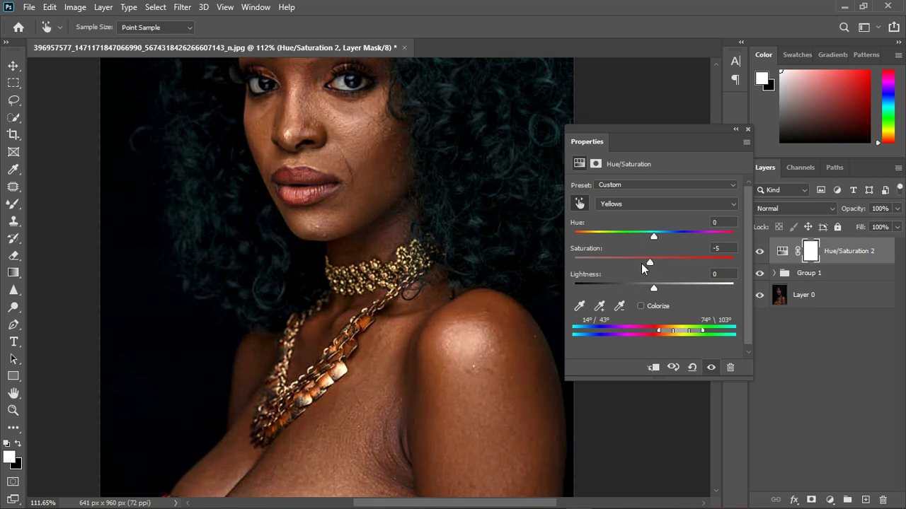
Set the Yellows to Hue -10 and Saturation +3, comparing before and after.
{"action": "mouse_move", "coordinate": [639, 264]}
{"action": "left_mouse_down"}
{"action": "mouse_move", "coordinate": [571, 264]}
{"action": "mouse_move", "coordinate": [656, 270]}
{"action": "left_mouse_up"}
{"action": "left_click_drag", "start_coordinate": [651, 236], "coordinate": [643, 240]}
{"action": "scroll", "coordinate": [413, 299], "scroll_direction": "down", "scroll_amount": 5}
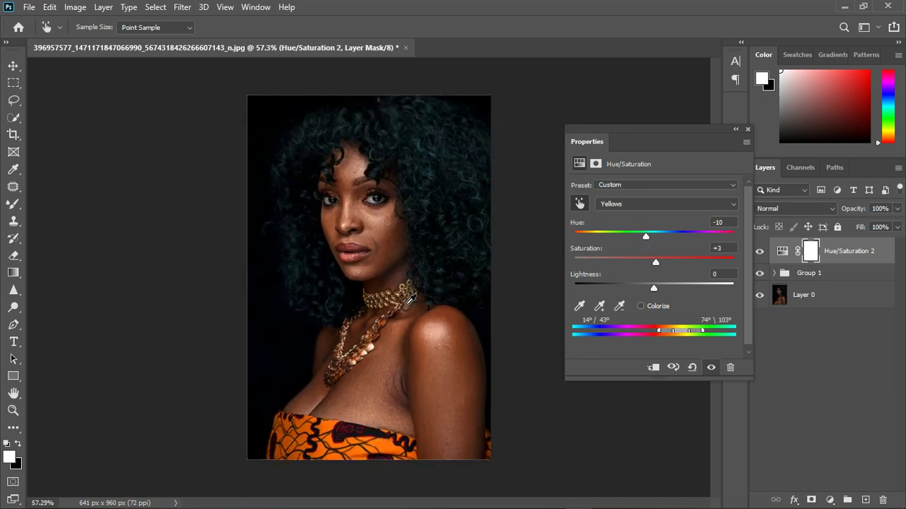
{"action": "scroll", "coordinate": [410, 300], "scroll_direction": "up", "scroll_amount": 1}
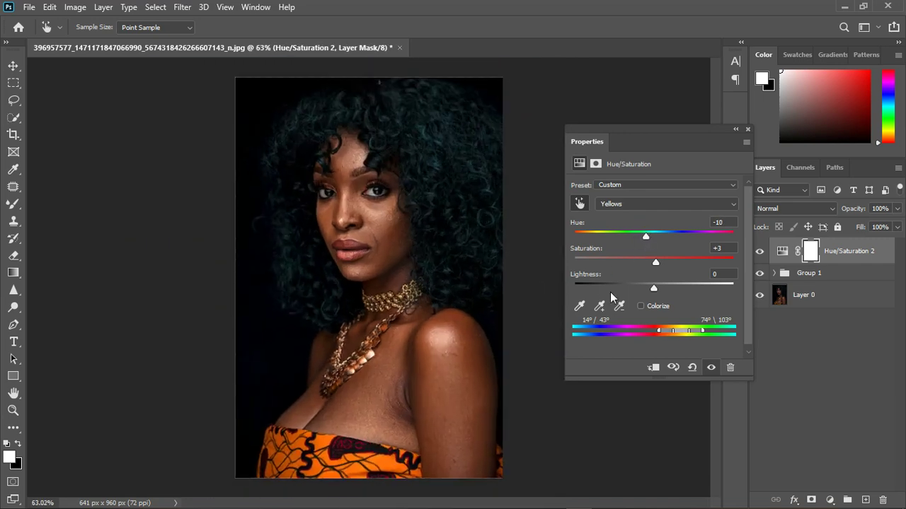
{"action": "left_click", "coordinate": [711, 368]}
{"action": "left_click", "coordinate": [713, 369]}
{"action": "left_click", "coordinate": [748, 131]}
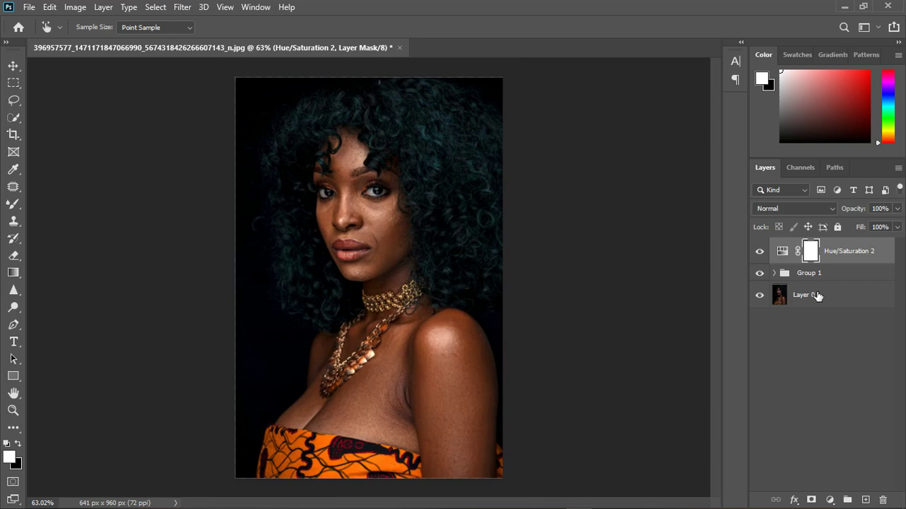
Stamp the visible layers into merged layers (Layer 1 copies and Layer 2).
{"action": "key", "text": "ctrl+alt+shift+e"}
{"action": "scroll", "coordinate": [386, 234], "scroll_direction": "up", "scroll_amount": 5}
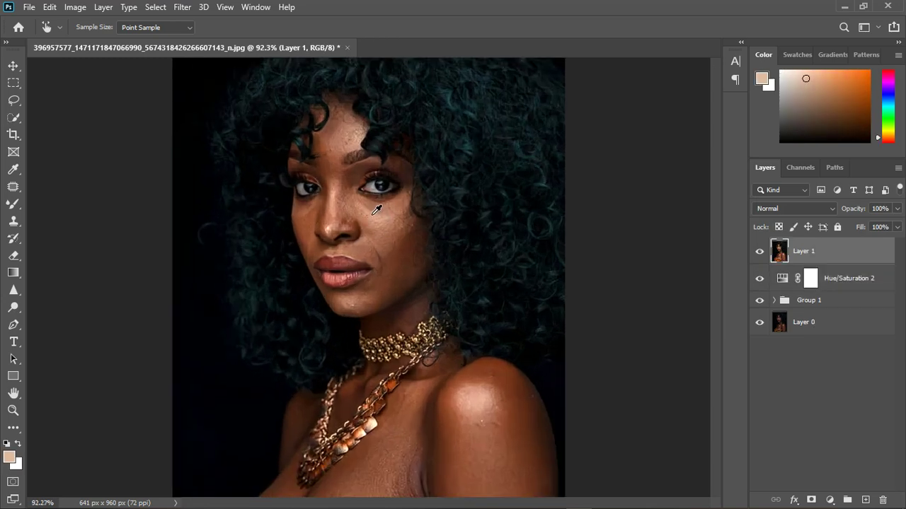
{"action": "scroll", "coordinate": [386, 233], "scroll_direction": "down", "scroll_amount": 4}
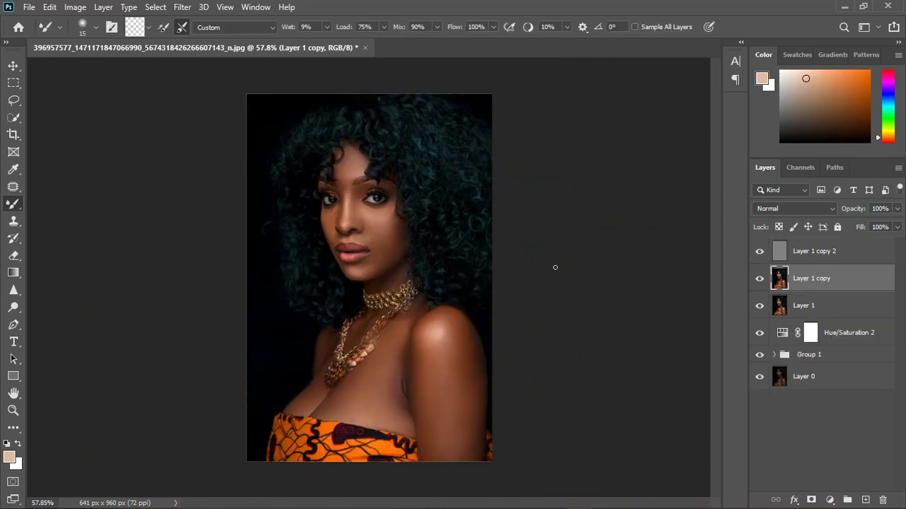
{"action": "left_click", "coordinate": [854, 261]}
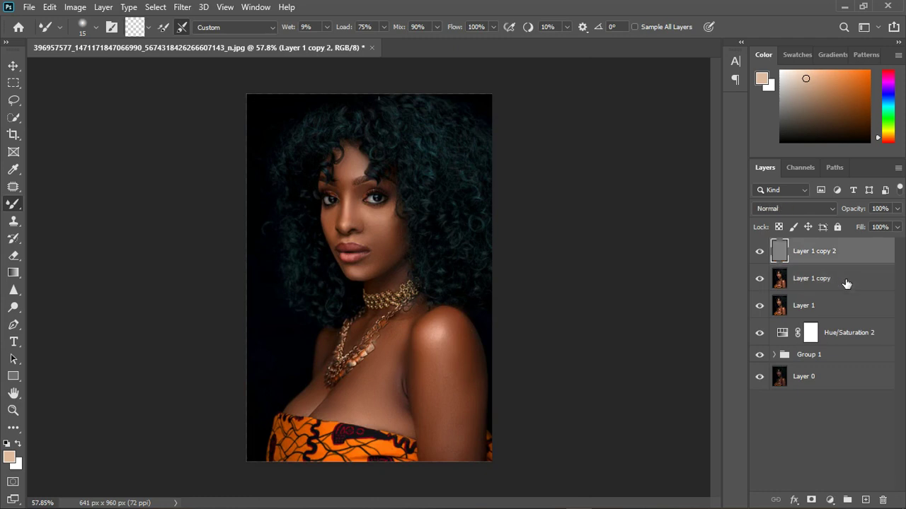
{"action": "key", "text": "ctrl+alt+shift+e"}
Add a Curves 1 adjustment with a raised midtone point to brighten the portrait.
{"action": "left_click", "coordinate": [830, 500]}
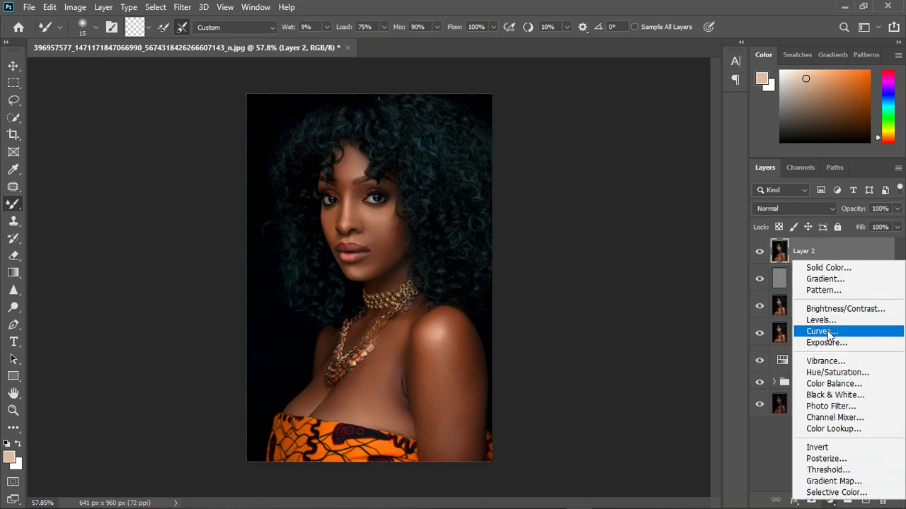
{"action": "left_click", "coordinate": [822, 331]}
{"action": "left_click_drag", "start_coordinate": [668, 285], "coordinate": [664, 270]}
{"action": "left_click", "coordinate": [748, 130]}
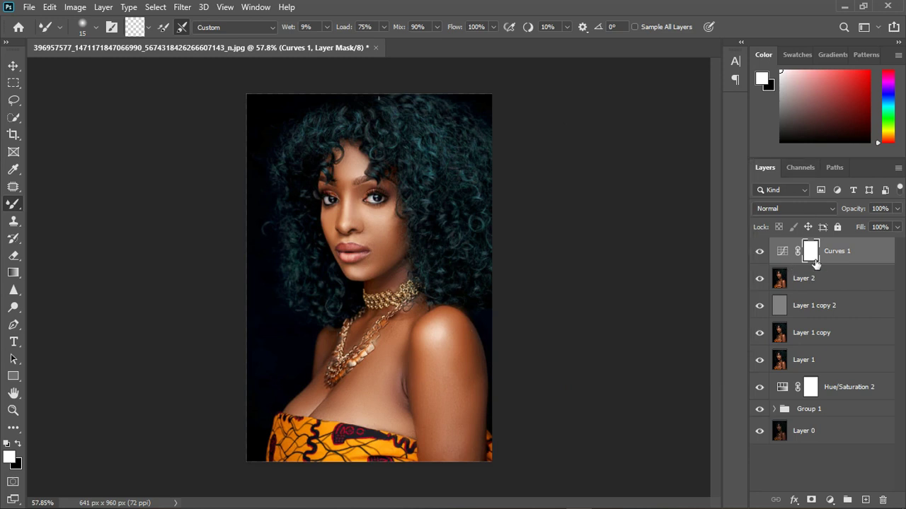
{"action": "double_click", "coordinate": [874, 261]}
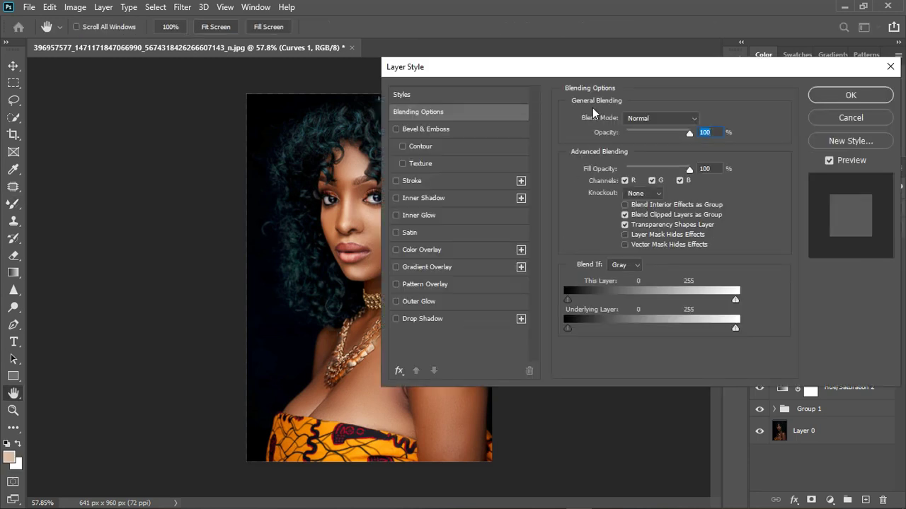
{"action": "left_click_drag", "start_coordinate": [635, 68], "coordinate": [785, 59]}
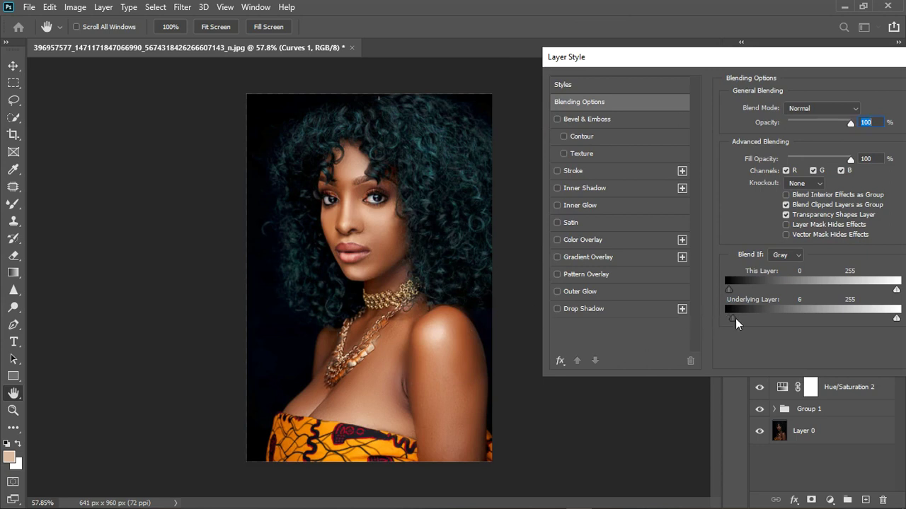
{"action": "left_click_drag", "start_coordinate": [735, 319], "coordinate": [800, 318]}
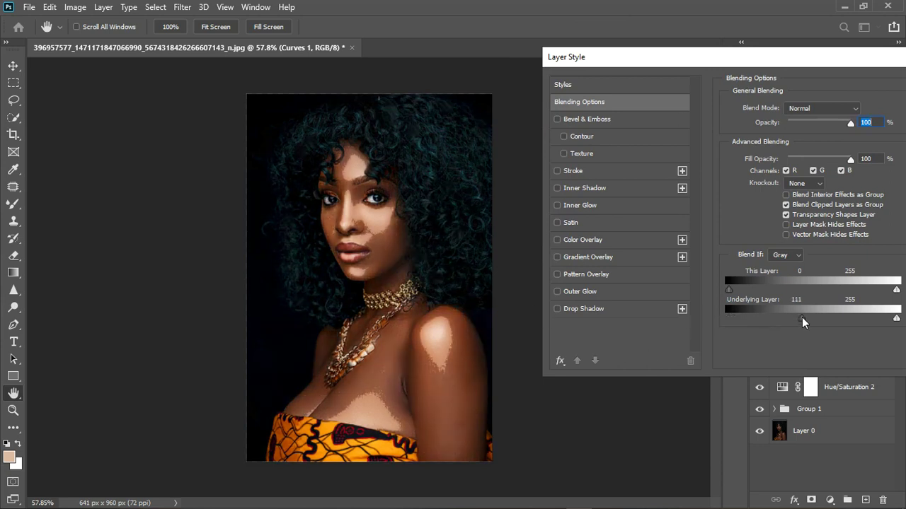
{"action": "left_click_drag", "start_coordinate": [801, 317], "coordinate": [845, 317]}
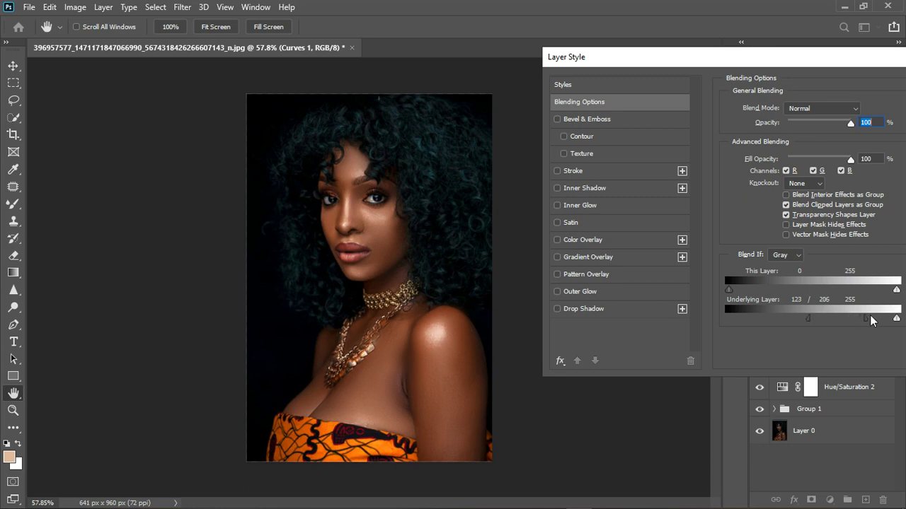
{"action": "left_click_drag", "start_coordinate": [869, 320], "coordinate": [875, 320]}
{"action": "left_click_drag", "start_coordinate": [841, 73], "coordinate": [638, 95]}
{"action": "left_click", "coordinate": [757, 125]}
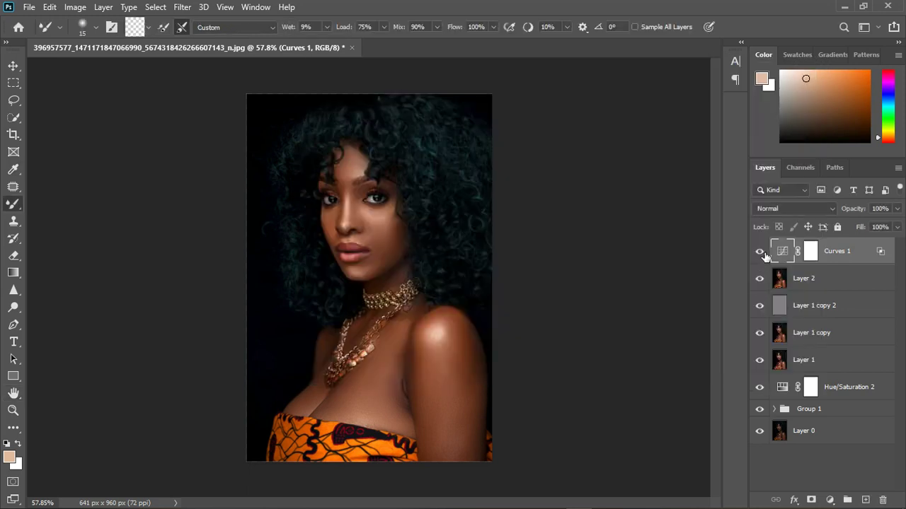
{"action": "left_click", "coordinate": [761, 252]}
{"action": "left_click", "coordinate": [762, 253]}
{"action": "scroll", "coordinate": [305, 254], "scroll_direction": "up", "scroll_amount": 3}
{"action": "left_click", "coordinate": [761, 252]}
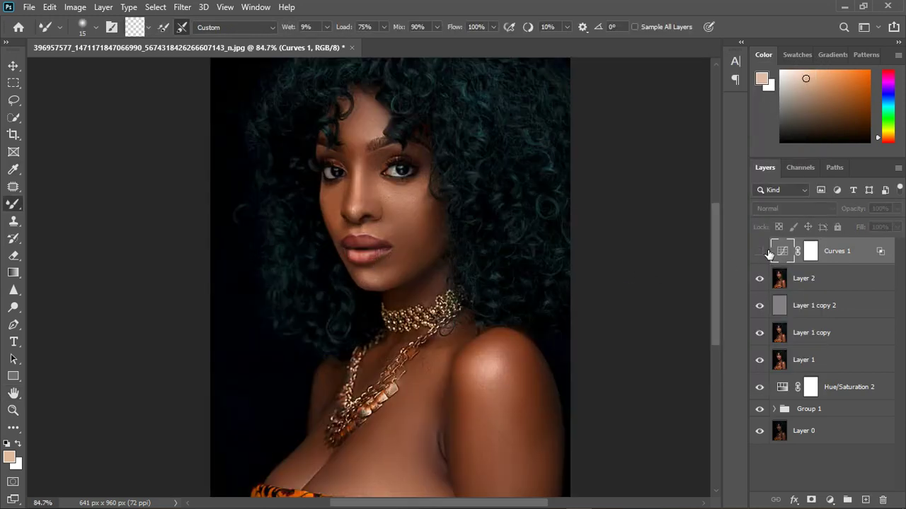
{"action": "left_click", "coordinate": [763, 252]}
{"action": "scroll", "coordinate": [467, 277], "scroll_direction": "down", "scroll_amount": 2}
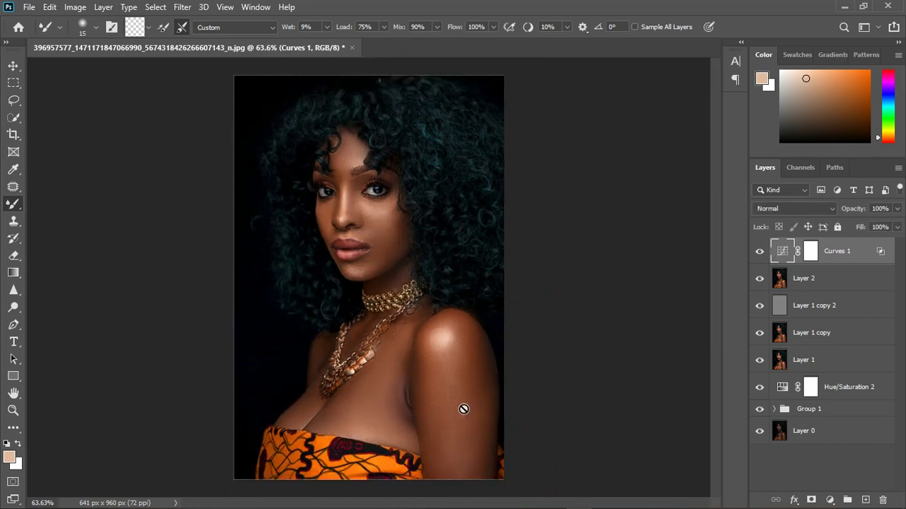
{"action": "scroll", "coordinate": [463, 409], "scroll_direction": "down", "scroll_amount": 2}
{"action": "scroll", "coordinate": [431, 419], "scroll_direction": "up", "scroll_amount": 3}
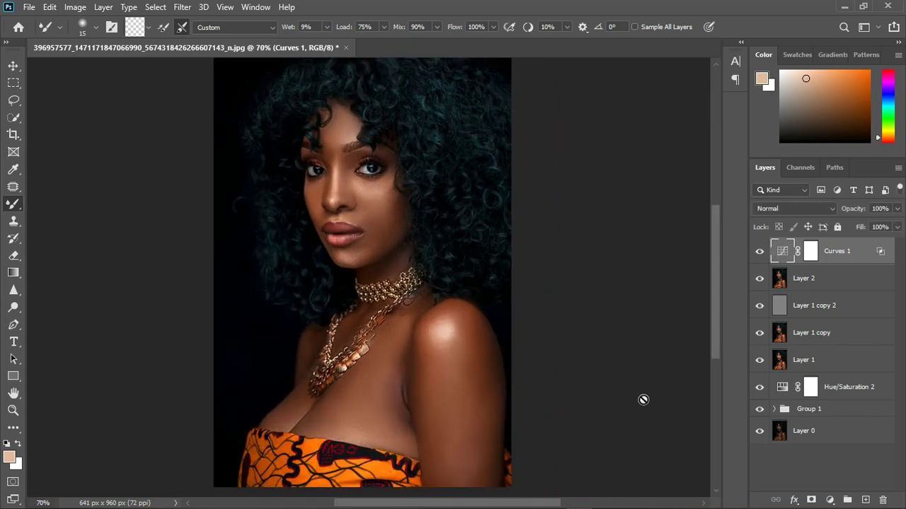
Add an Exposure 1 layer above Curves 1 with gamma correction 1.10.
{"action": "left_click", "coordinate": [830, 501]}
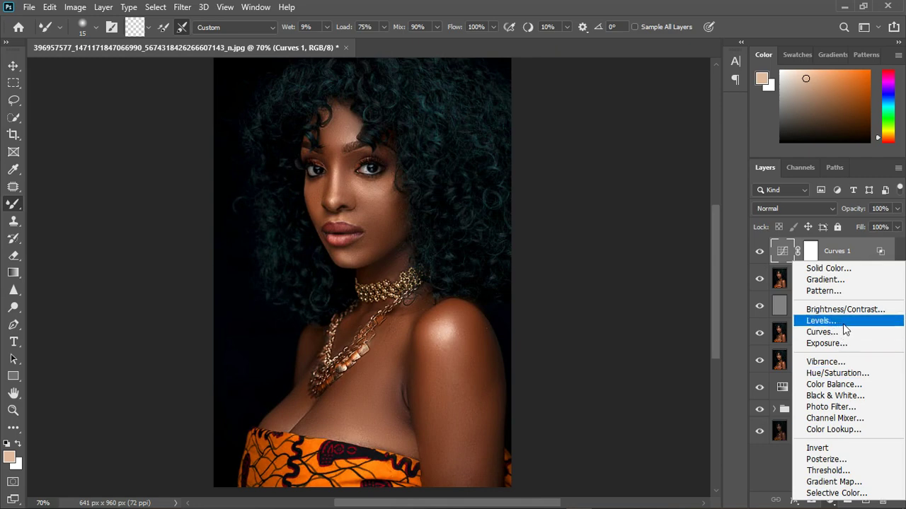
{"action": "left_click", "coordinate": [843, 343]}
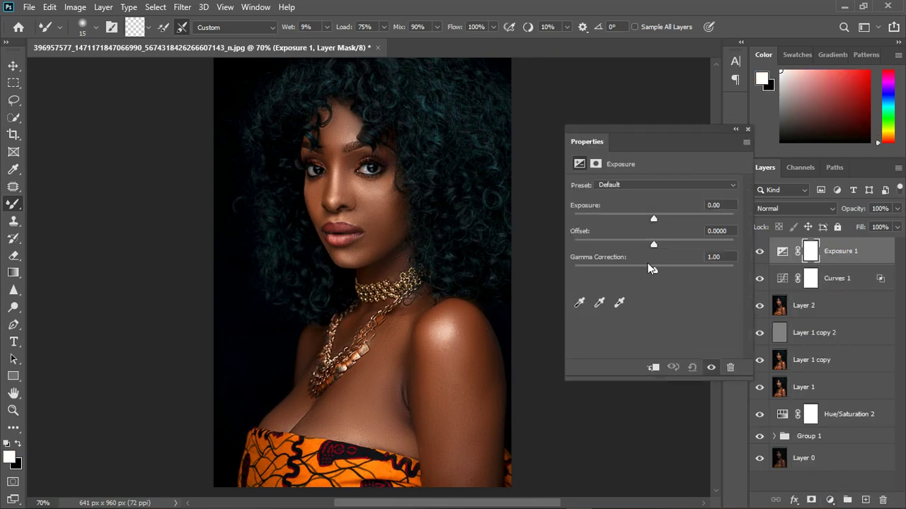
{"action": "left_click_drag", "start_coordinate": [655, 271], "coordinate": [649, 271]}
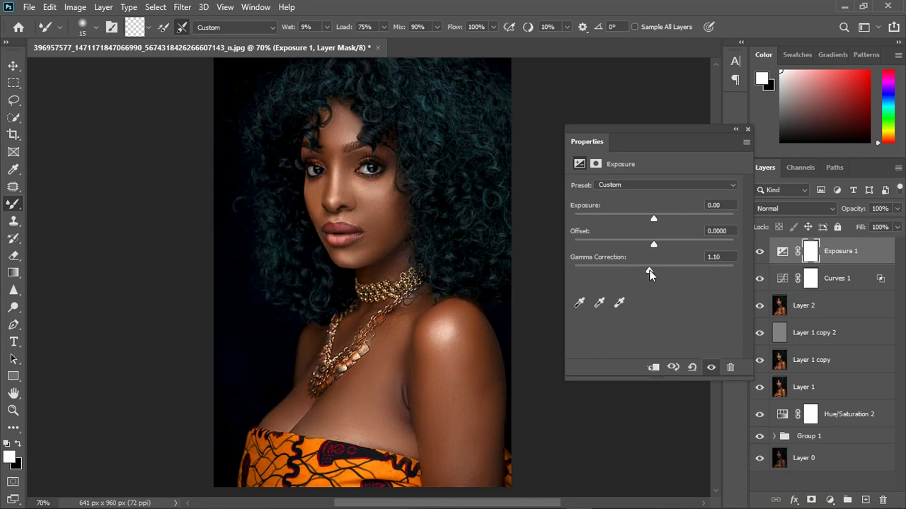
{"action": "left_click", "coordinate": [747, 130]}
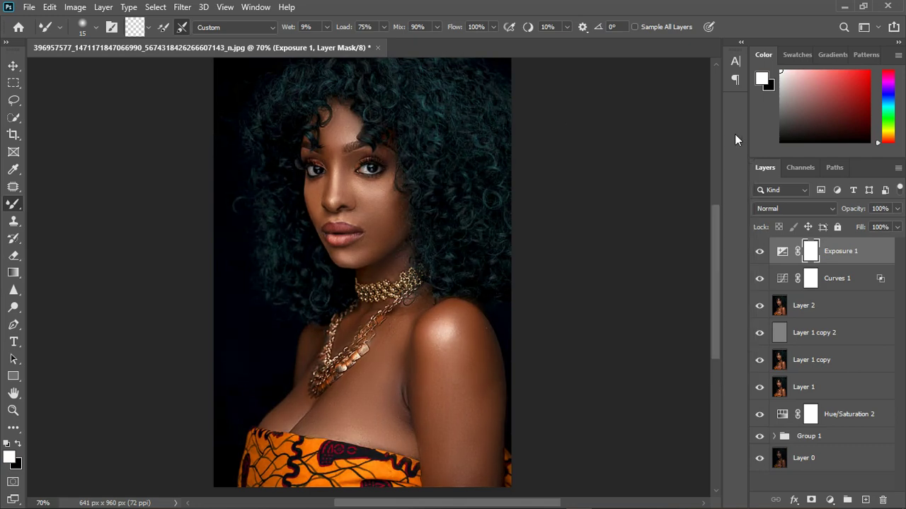
{"action": "scroll", "coordinate": [382, 182], "scroll_direction": "down", "scroll_amount": 3}
{"action": "scroll", "coordinate": [356, 243], "scroll_direction": "up", "scroll_amount": 3}
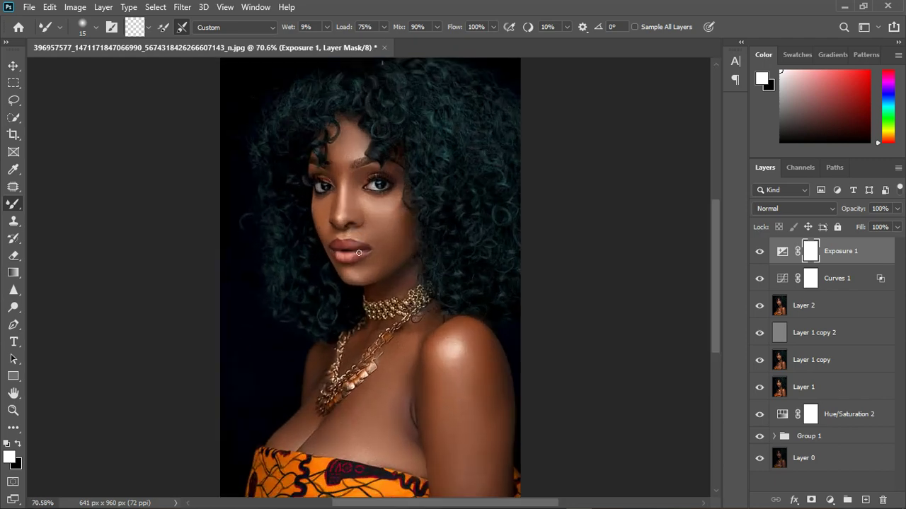
{"action": "left_click", "coordinate": [829, 500]}
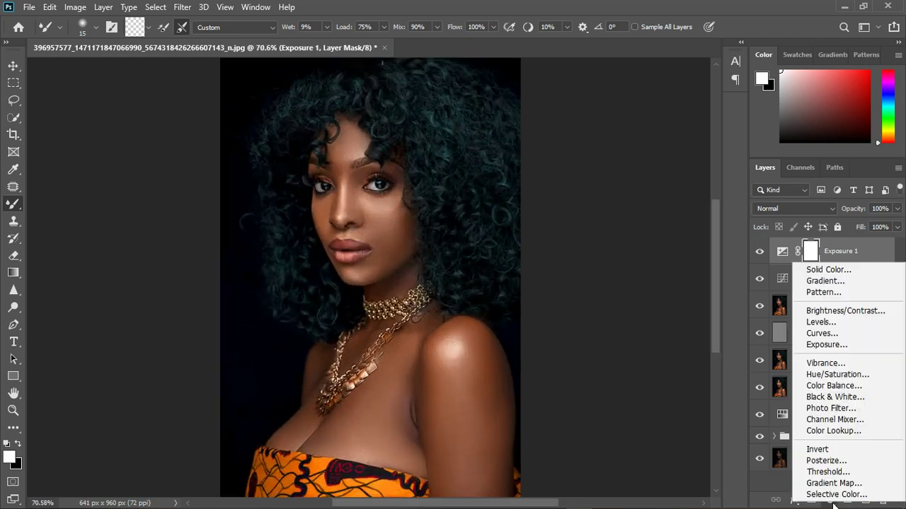
Add Photo Filter 1 (Warming Filter 85, 25% density) at 15% layer opacity and compare.
{"action": "left_click", "coordinate": [833, 406]}
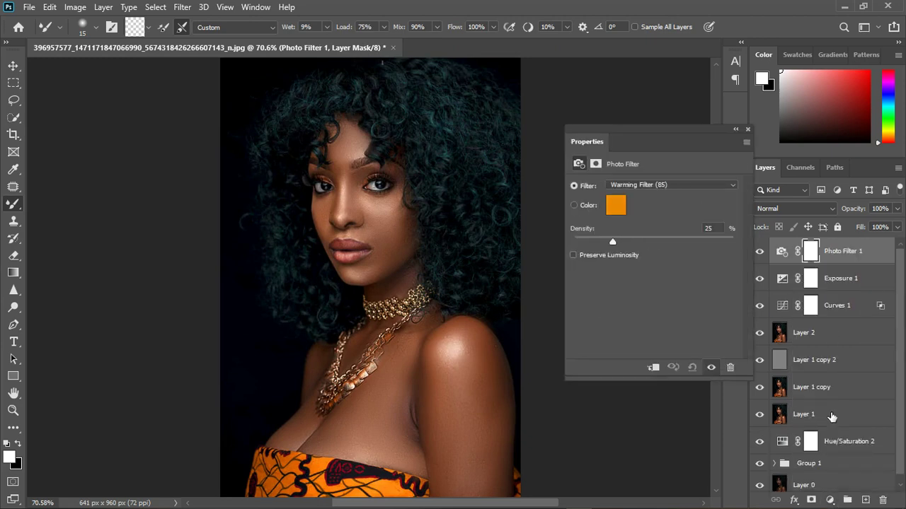
{"action": "left_click", "coordinate": [747, 129]}
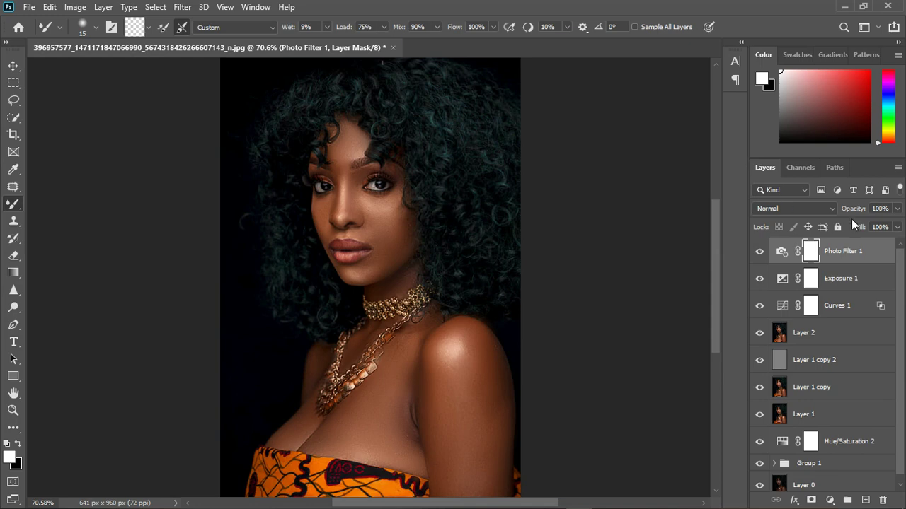
{"action": "left_click", "coordinate": [897, 208]}
{"action": "left_click_drag", "start_coordinate": [894, 218], "coordinate": [844, 221]}
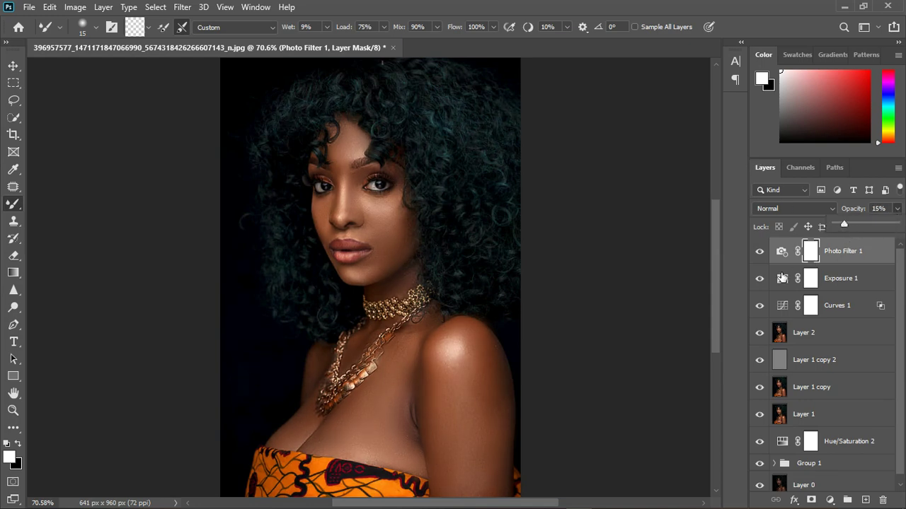
{"action": "left_click", "coordinate": [761, 253]}
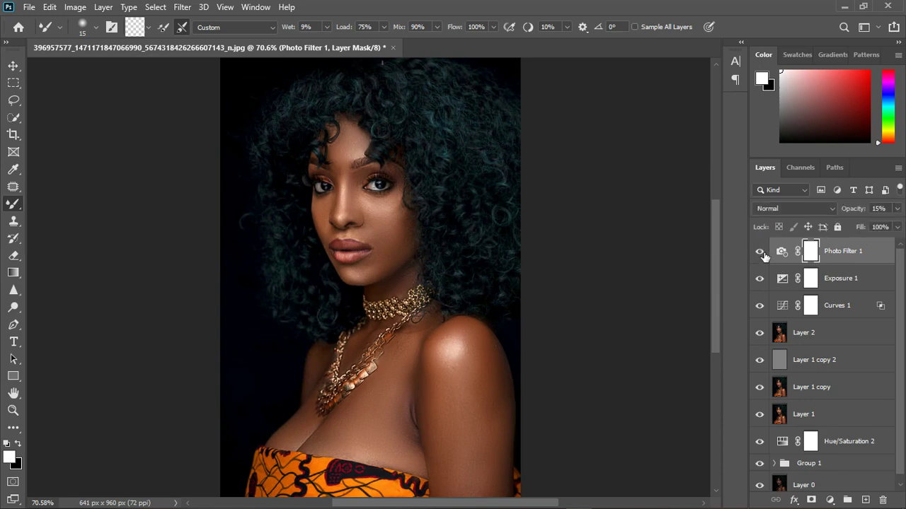
{"action": "left_click", "coordinate": [763, 254]}
{"action": "left_click", "coordinate": [761, 253]}
Add a Color Lookup layer loading ACE MELANIN S.CUBE, set to 49% opacity.
{"action": "left_click", "coordinate": [832, 502]}
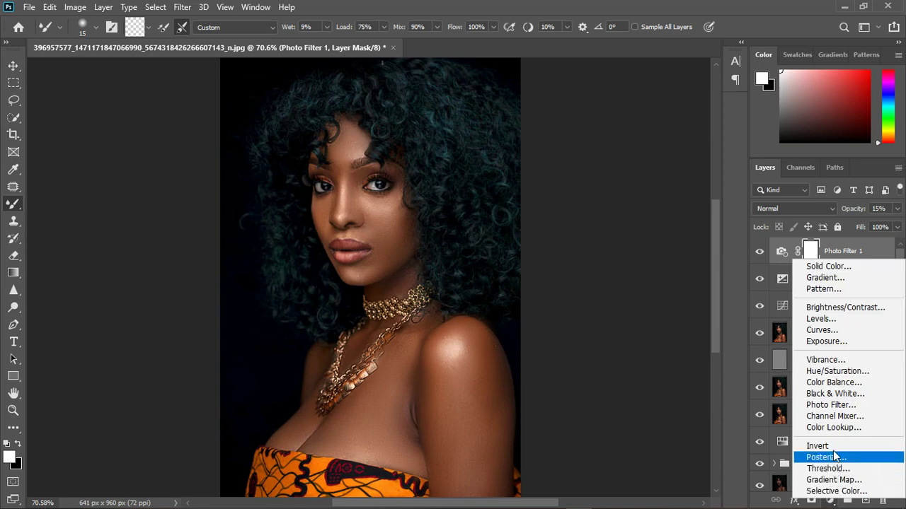
{"action": "double_click", "coordinate": [781, 251]}
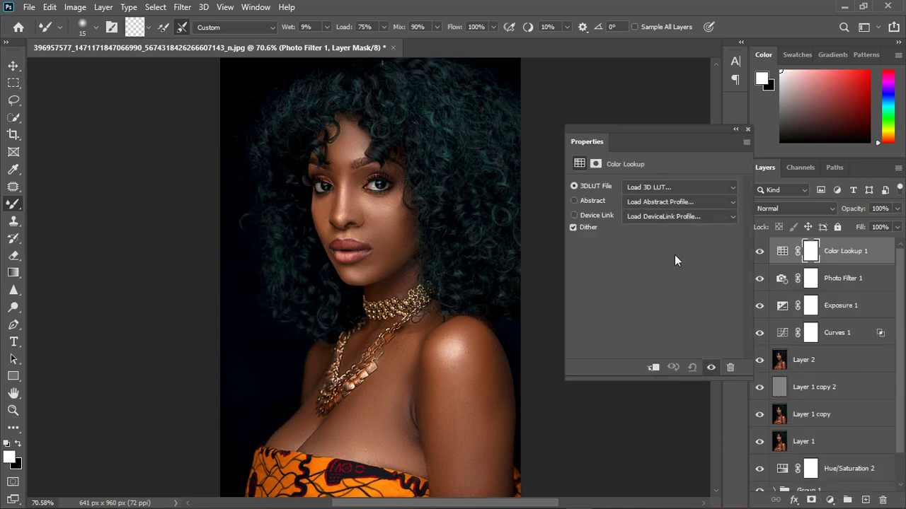
{"action": "left_click", "coordinate": [662, 187]}
{"action": "left_click", "coordinate": [648, 8]}
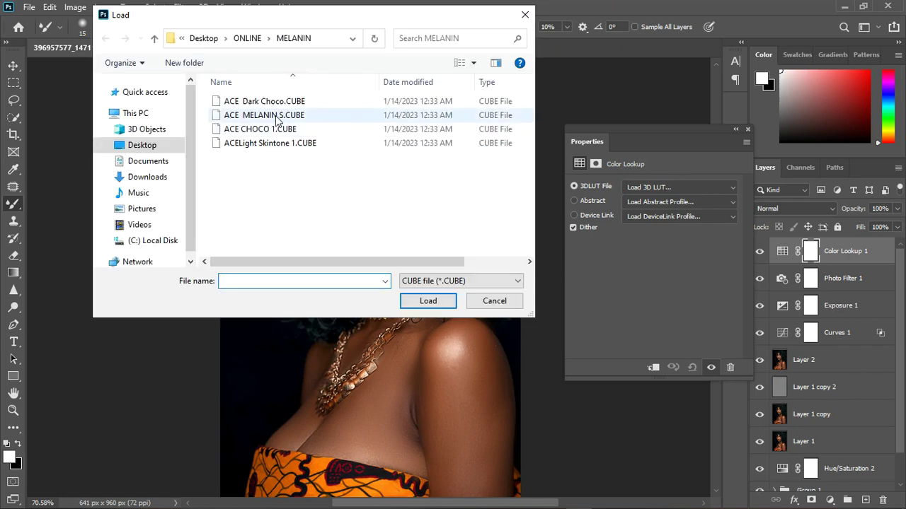
{"action": "left_click", "coordinate": [290, 116]}
{"action": "left_click", "coordinate": [419, 301]}
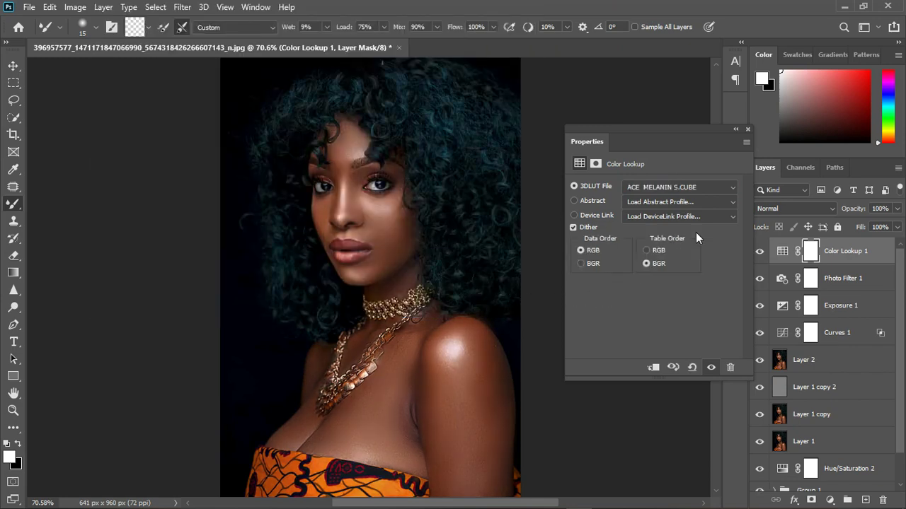
{"action": "left_click", "coordinate": [748, 129]}
{"action": "scroll", "coordinate": [371, 250], "scroll_direction": "down", "scroll_amount": 4}
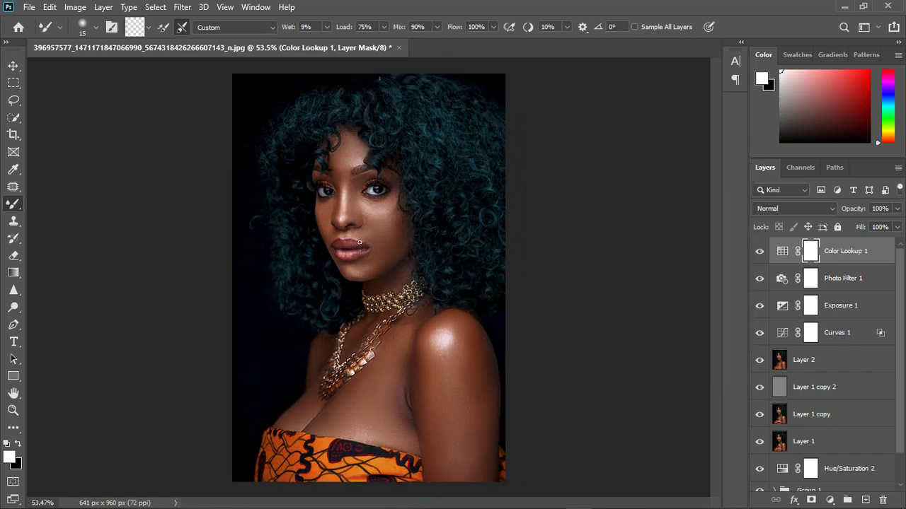
{"action": "scroll", "coordinate": [345, 282], "scroll_direction": "up", "scroll_amount": 3}
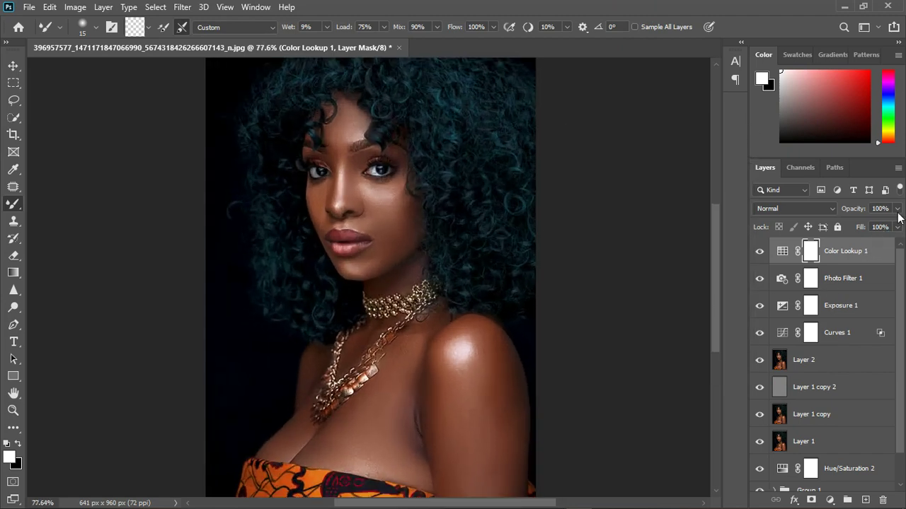
{"action": "left_click", "coordinate": [896, 209]}
{"action": "left_click_drag", "start_coordinate": [895, 225], "coordinate": [868, 225]}
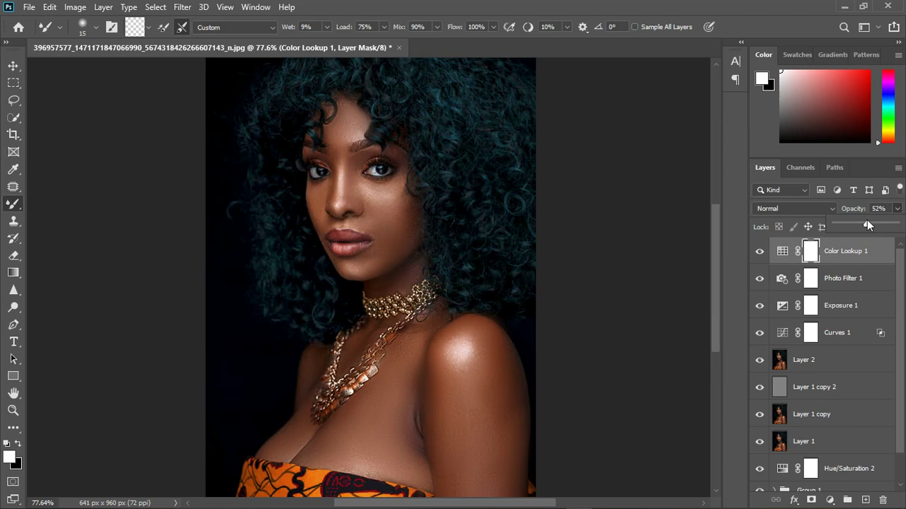
{"action": "scroll", "coordinate": [541, 268], "scroll_direction": "down", "scroll_amount": 1}
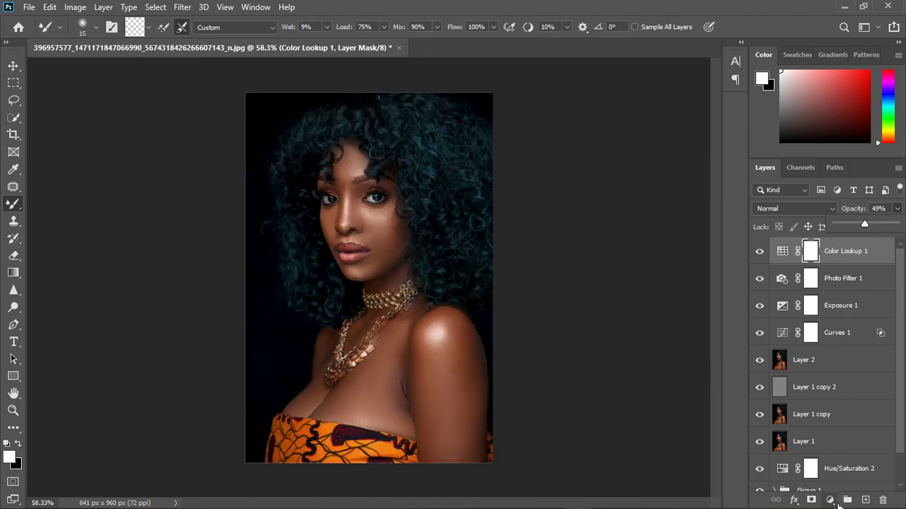
Add a Brightness/Contrast 1 layer with brightness 13.
{"action": "left_click", "coordinate": [830, 500]}
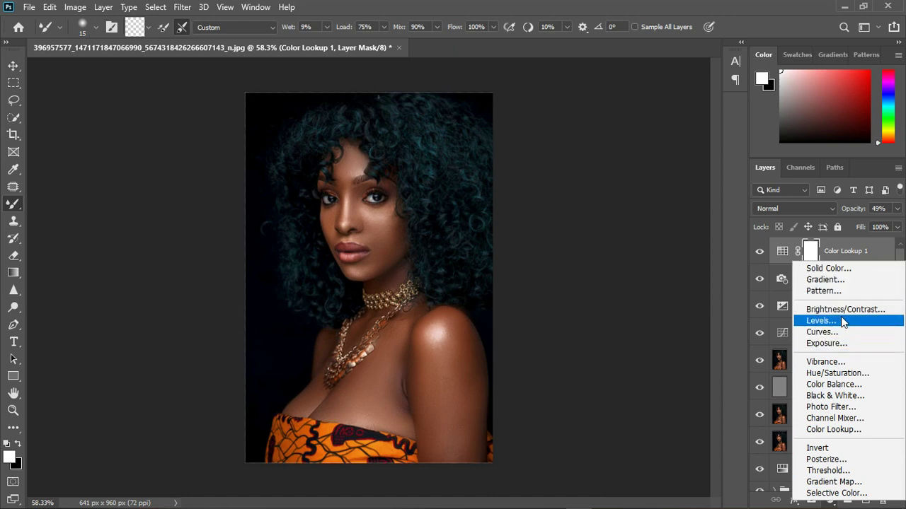
{"action": "left_click", "coordinate": [840, 319]}
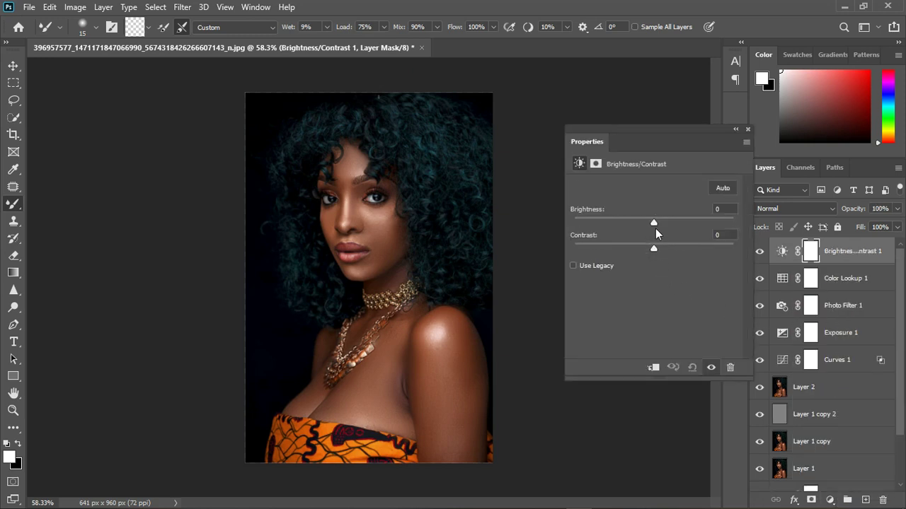
{"action": "left_click_drag", "start_coordinate": [655, 221], "coordinate": [660, 221]}
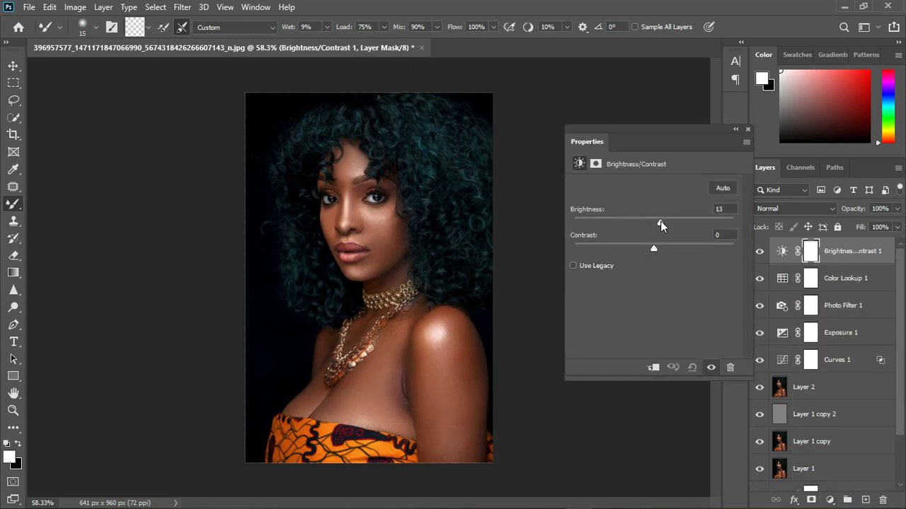
{"action": "left_click", "coordinate": [747, 131]}
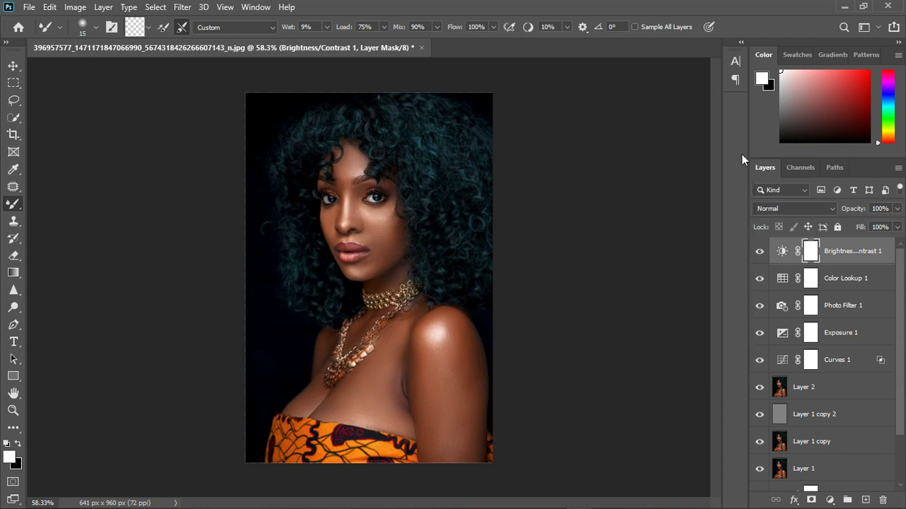